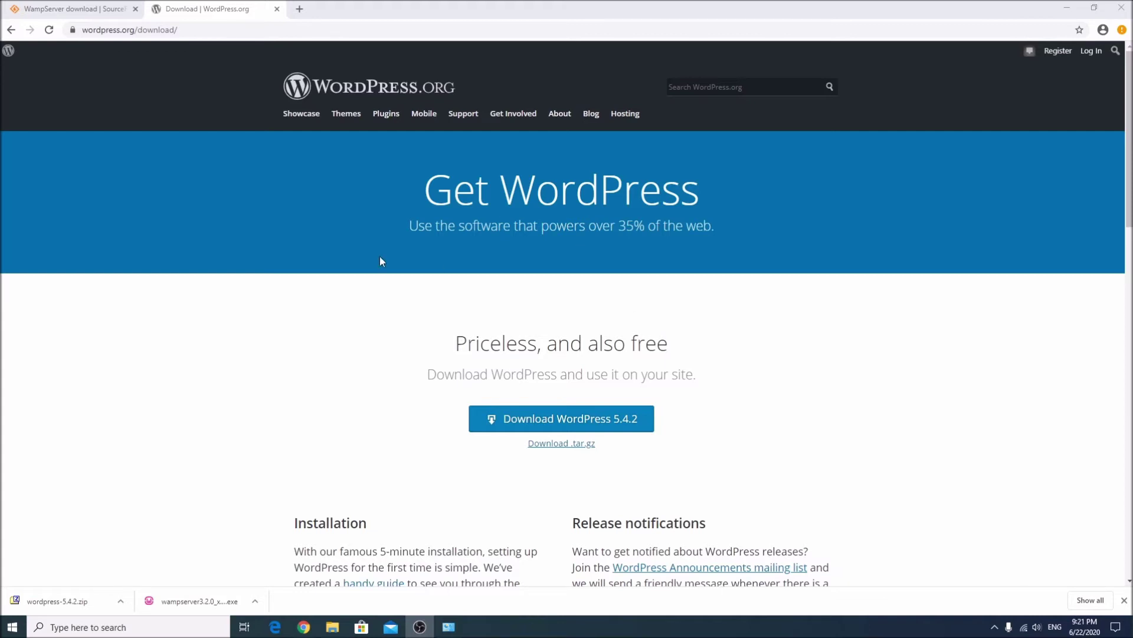
Launch the downloaded WampServer 3.2.0 x64 installer from Chrome's SourceForge page.
click(66, 9)
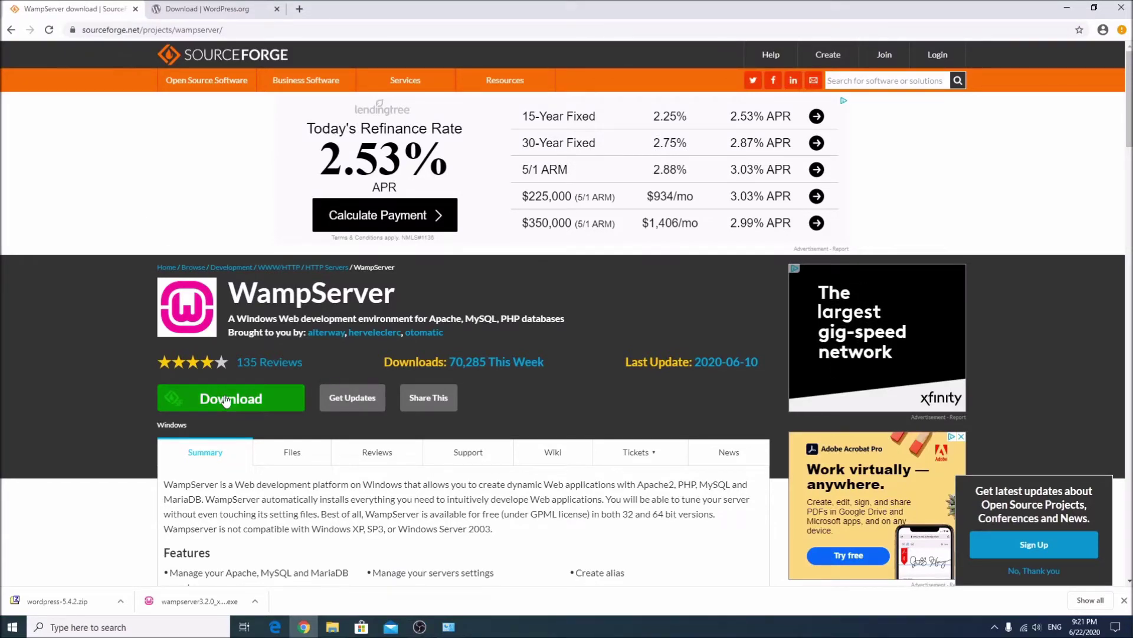
click(186, 601)
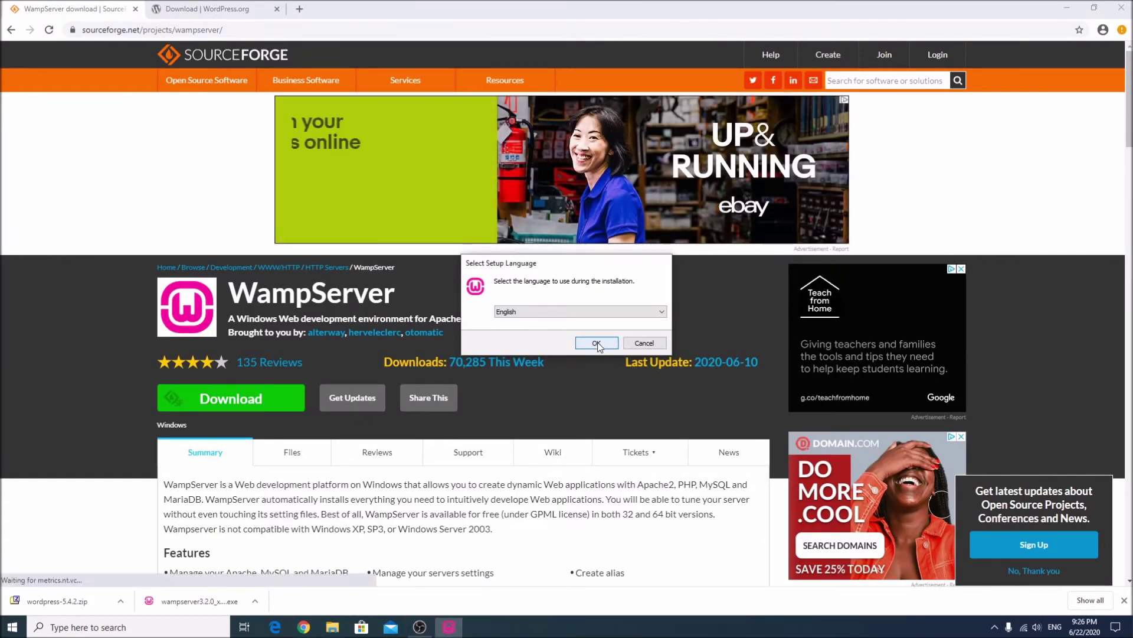
Accept the license in English and change the install folder to d:\wamp64.
click(597, 343)
click(459, 393)
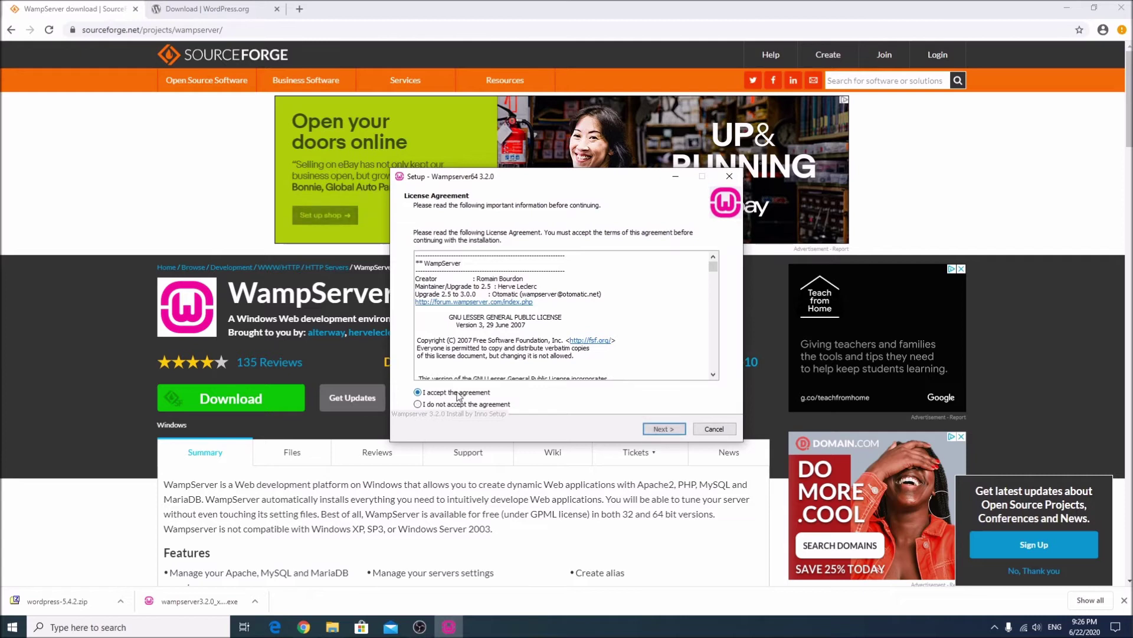
click(652, 430)
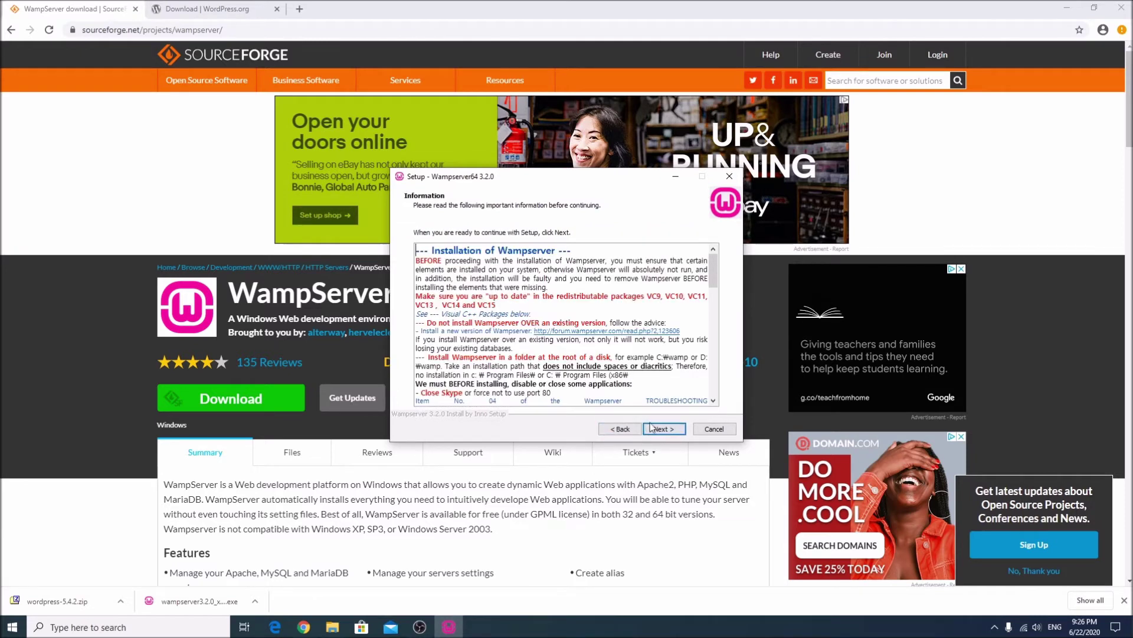
click(652, 430)
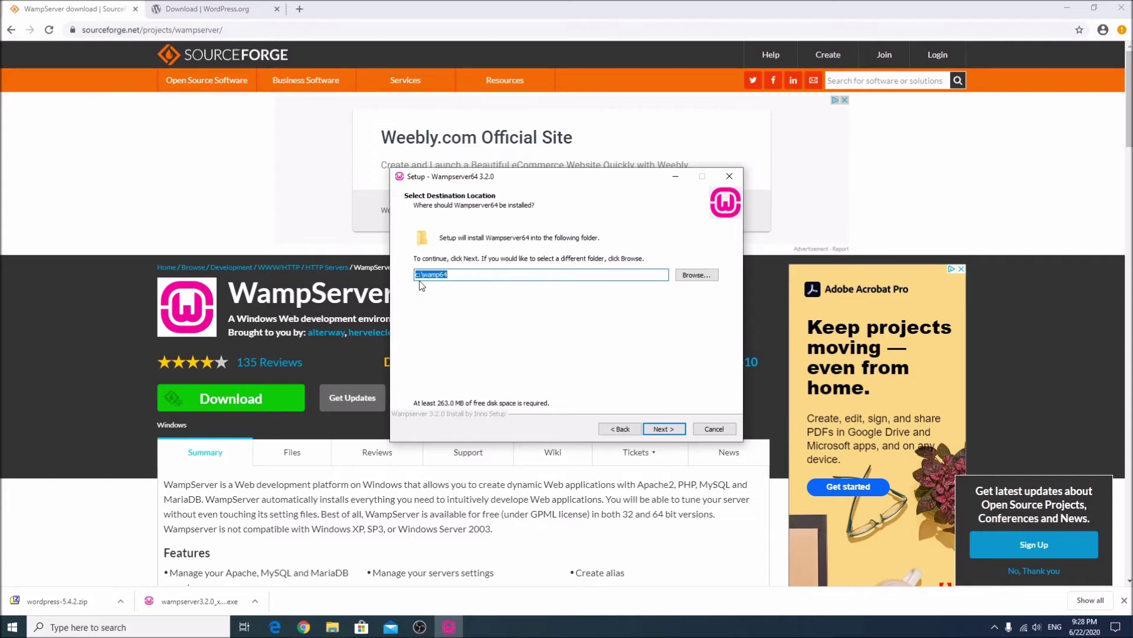
drag(420, 274, 412, 284)
text(d:)
click(661, 430)
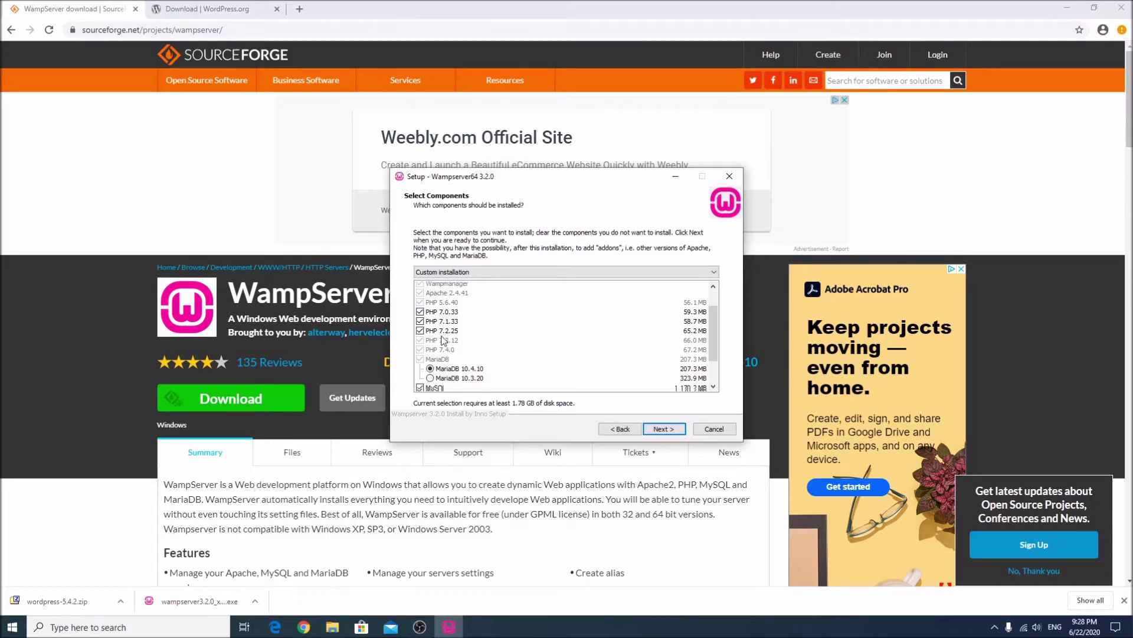
Select MySQL 8.0.18, reach the ready-to-install summary, and close the wizard.
scroll(440, 345, down, 2)
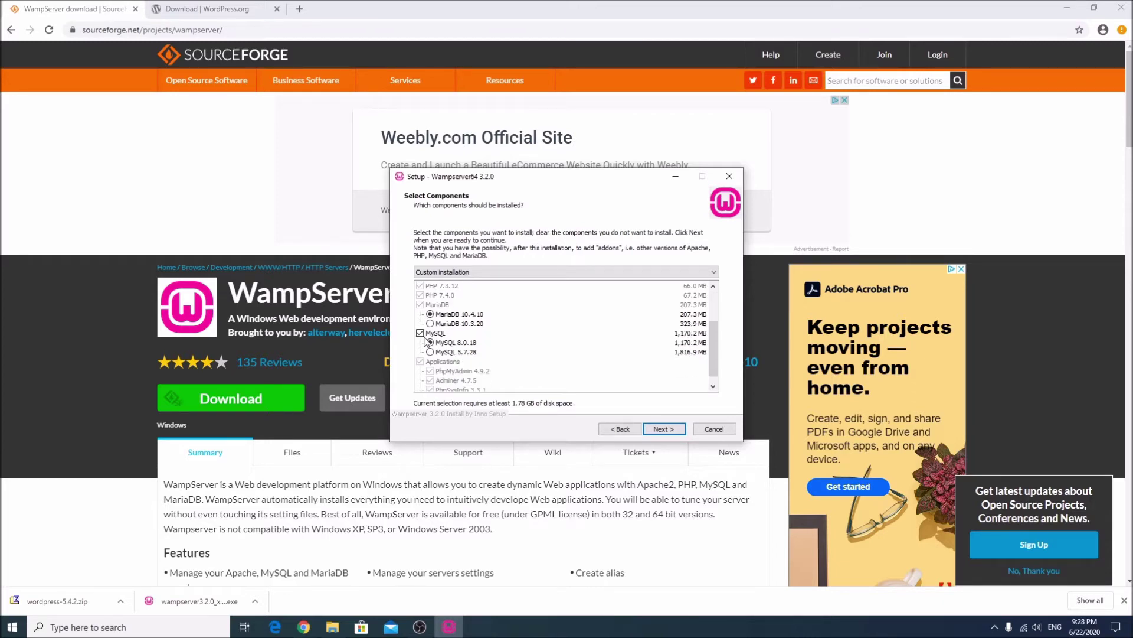
click(434, 346)
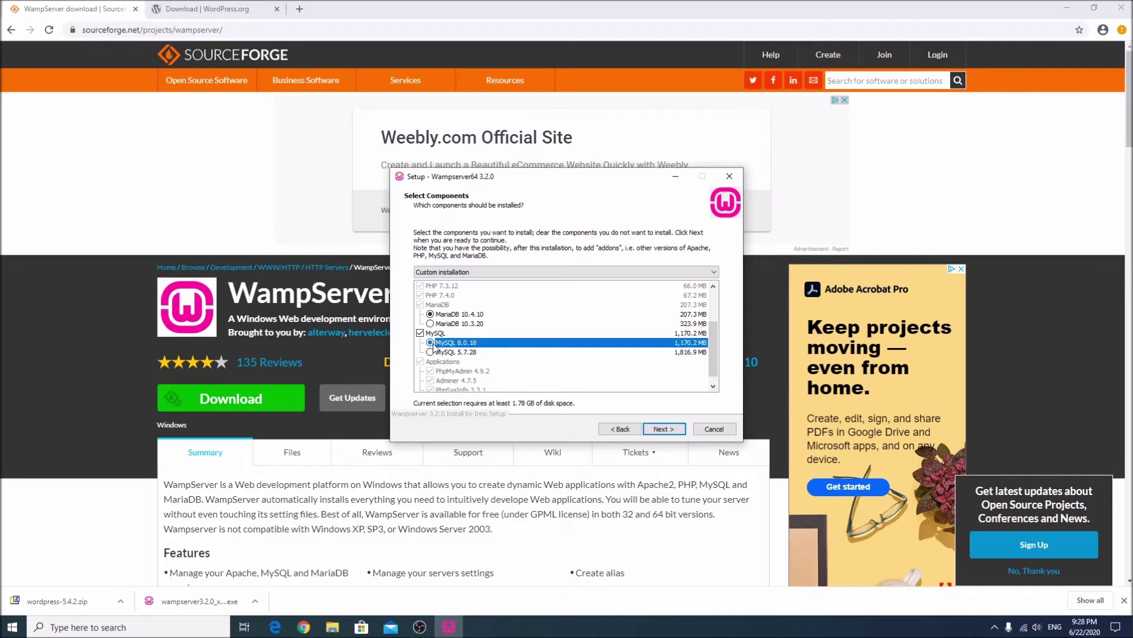
click(665, 429)
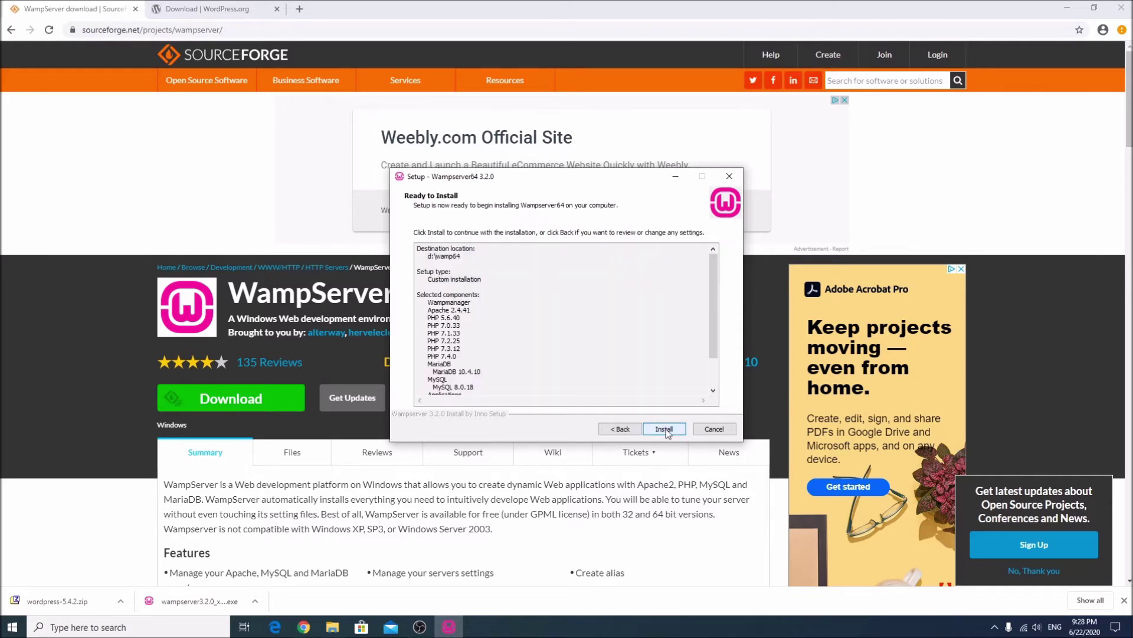
scroll(682, 381, down, 2)
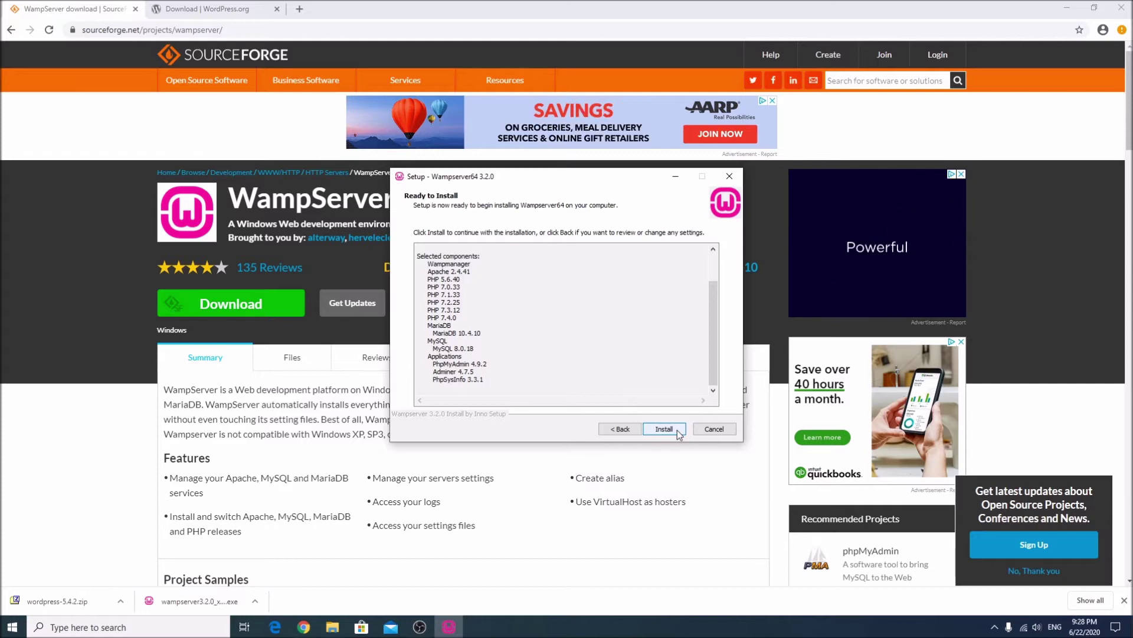
click(732, 176)
Confirm exiting setup and launch phpMyAdmin from the WampServer tray menu.
click(608, 371)
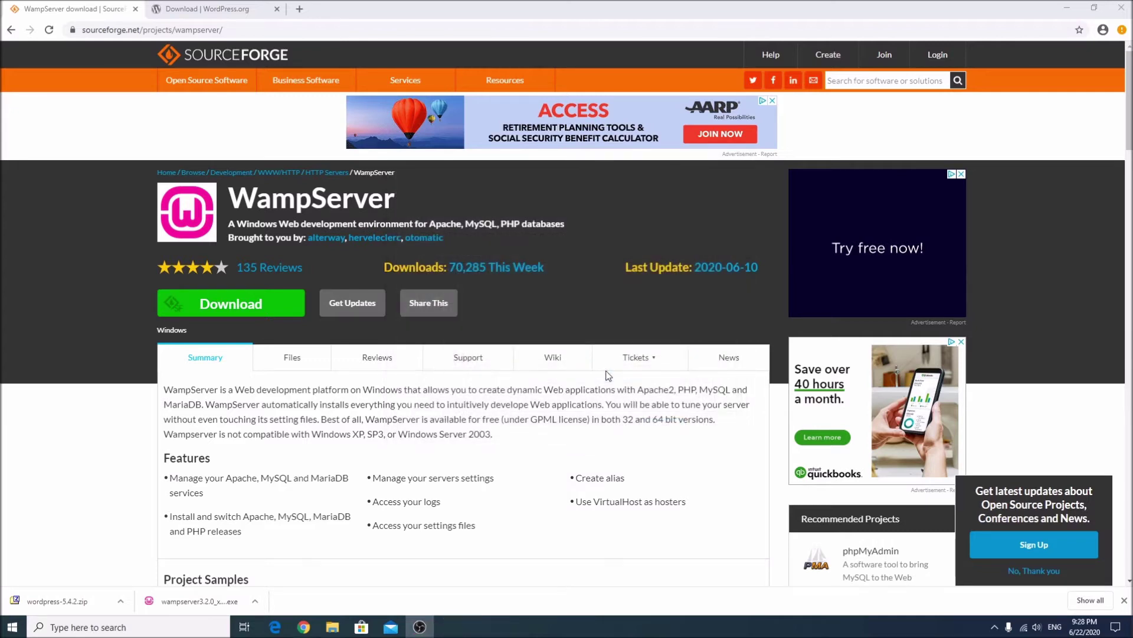
click(201, 9)
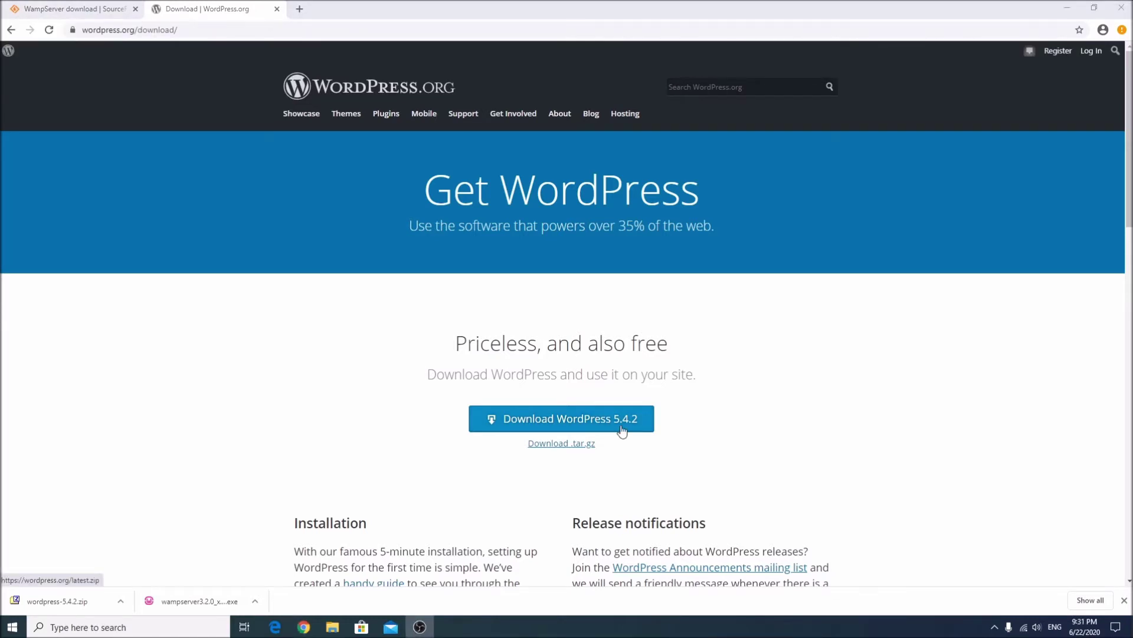
click(995, 628)
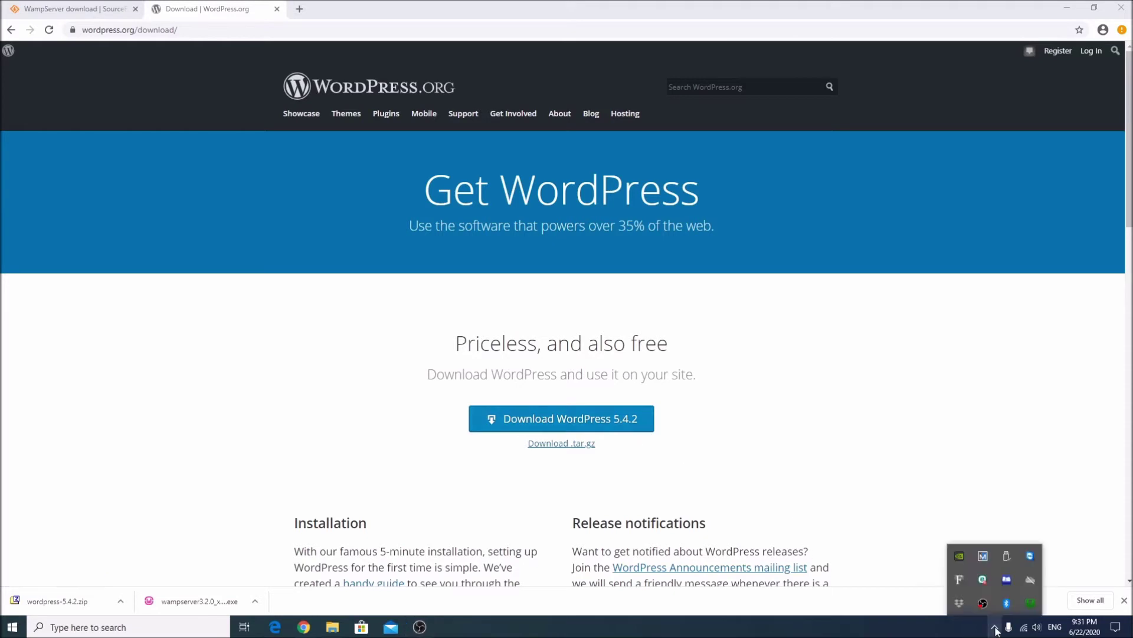
click(1031, 602)
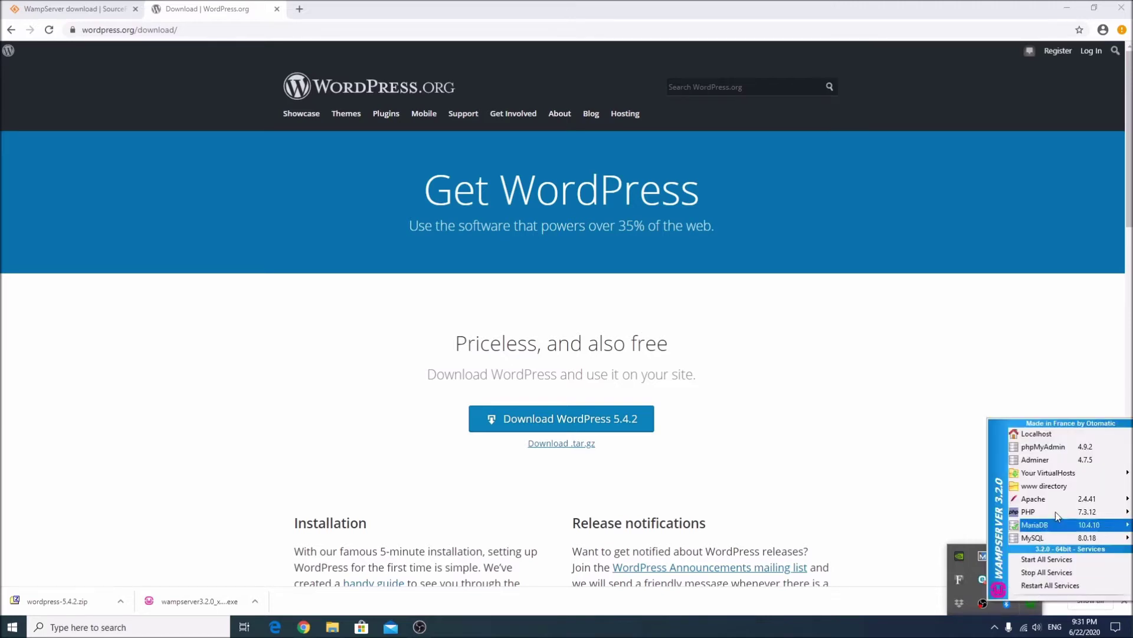
click(1048, 451)
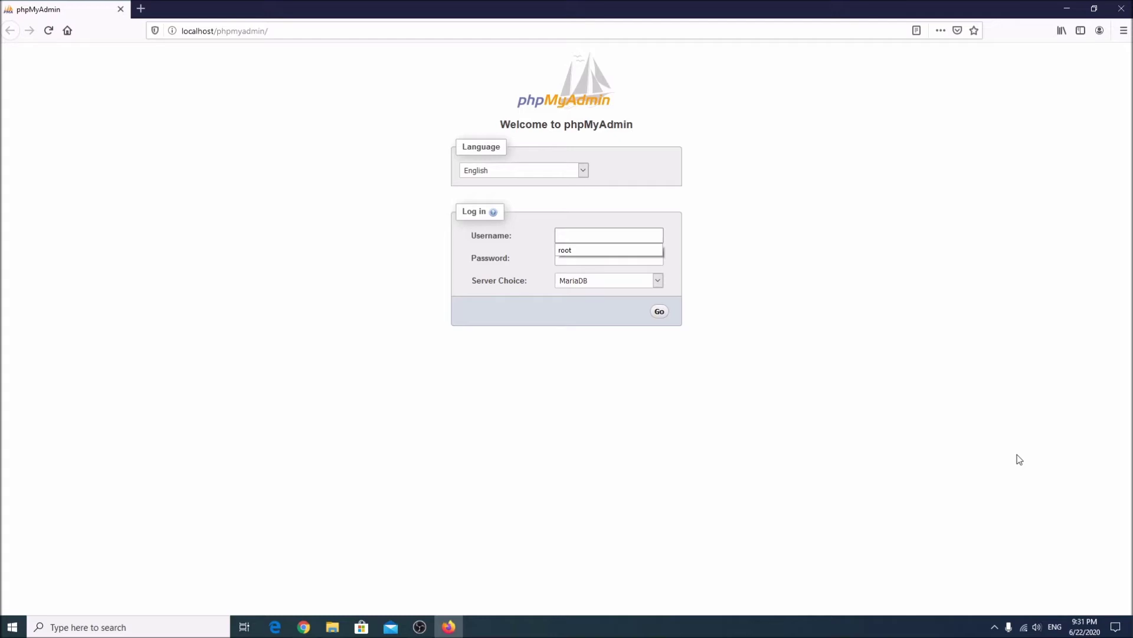
Log in to phpMyAdmin as root with MySQL as the server choice.
click(865, 413)
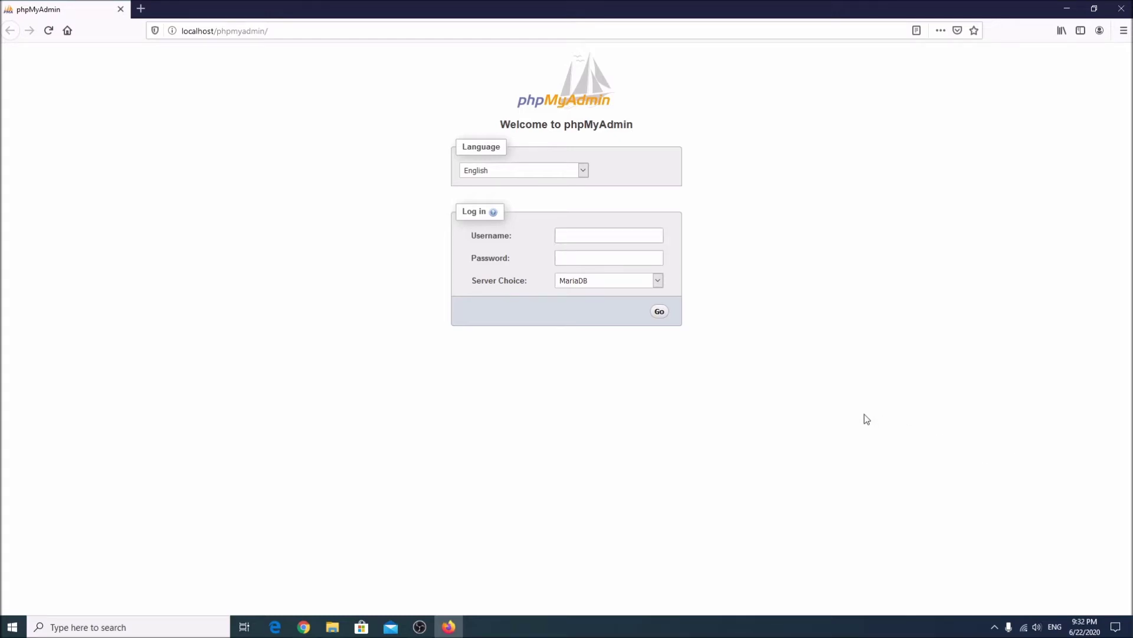
click(596, 238)
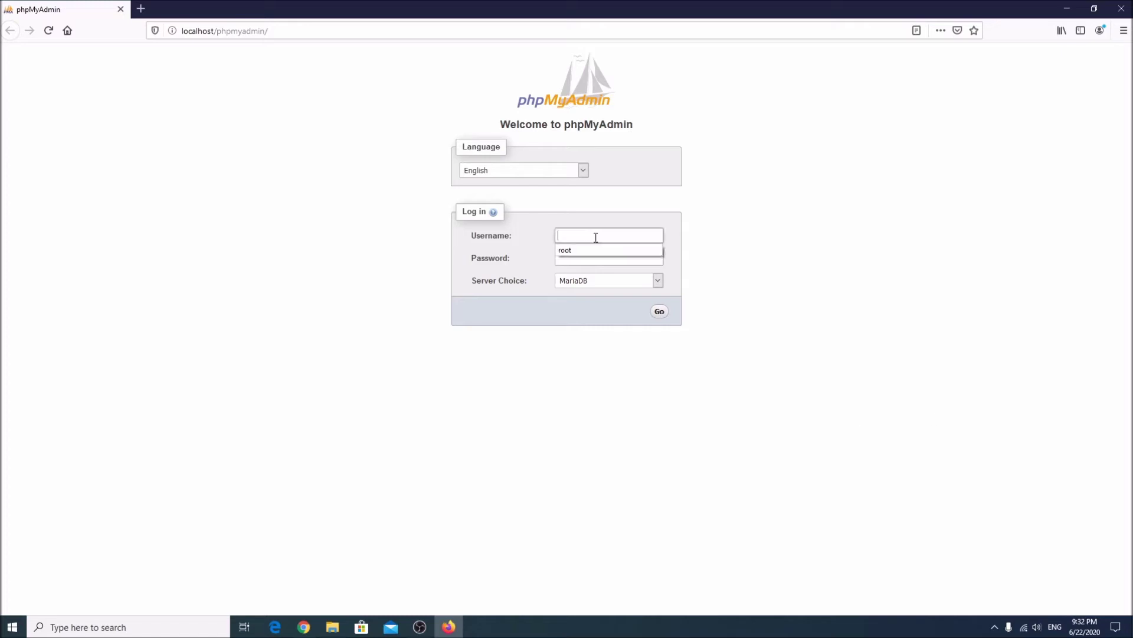
text(root)
key(Return)
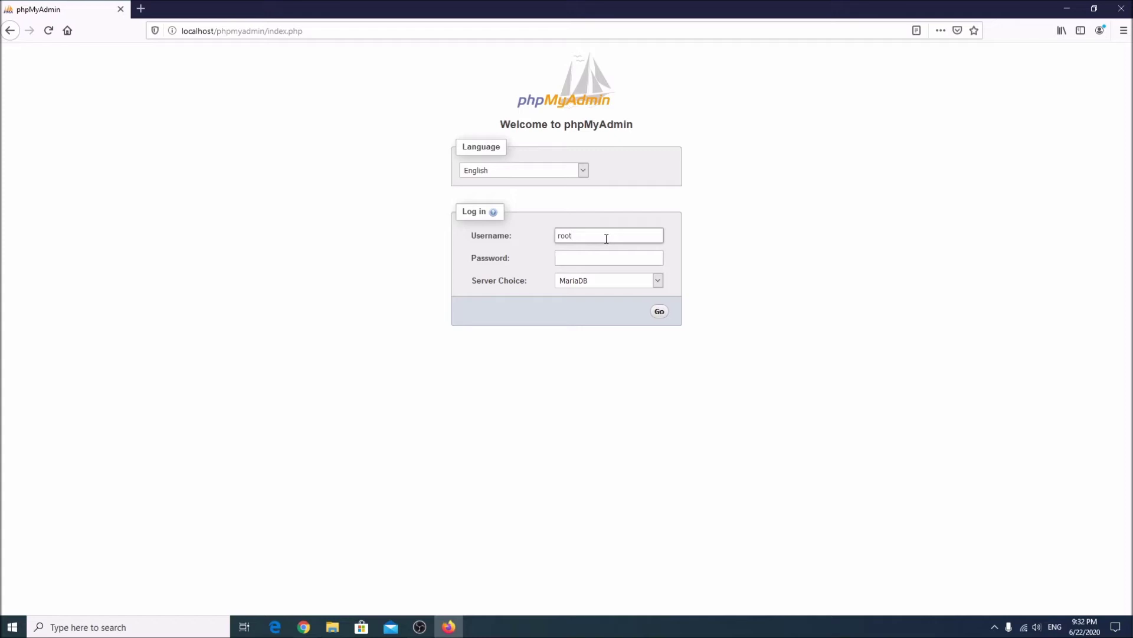
click(594, 283)
click(587, 296)
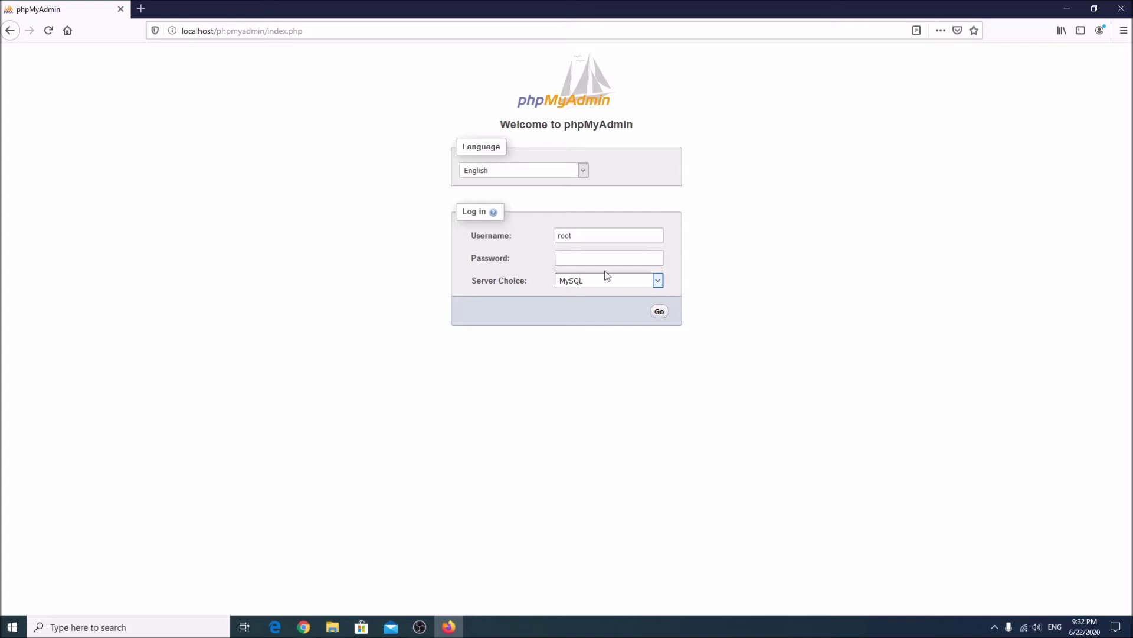
click(660, 312)
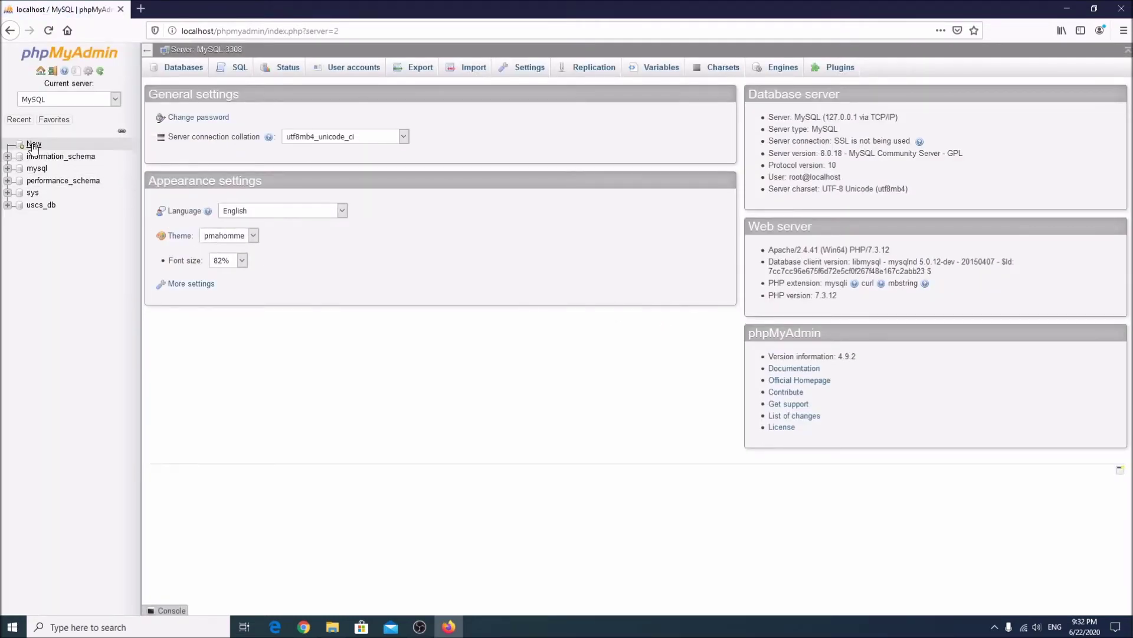
Show the Databases list, then select uscs_db in the sidebar.
click(178, 69)
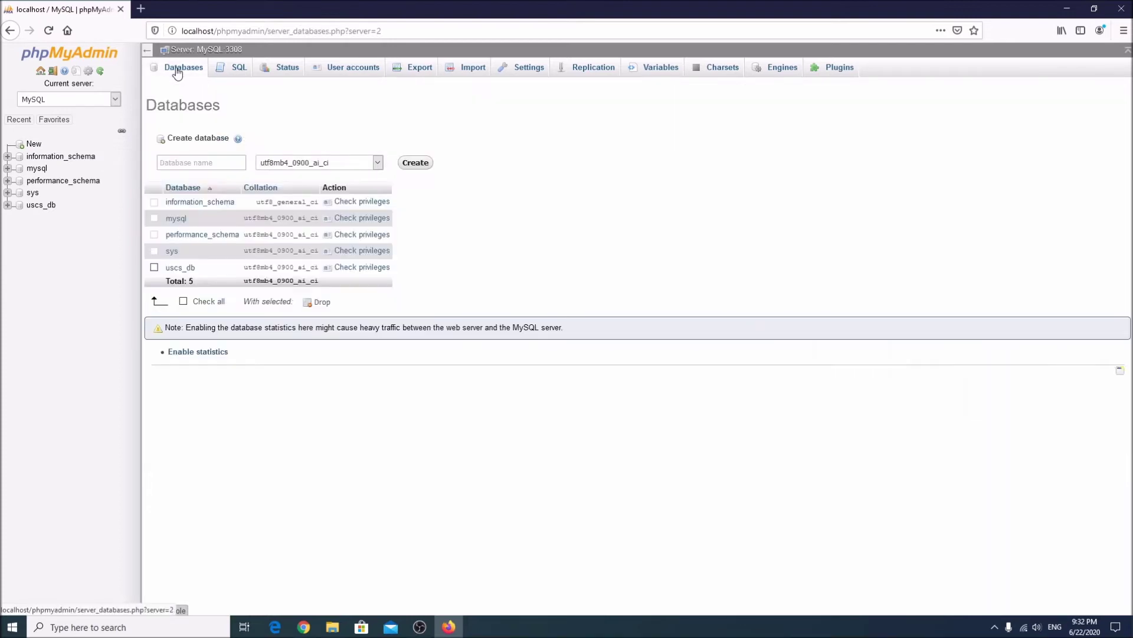
click(186, 160)
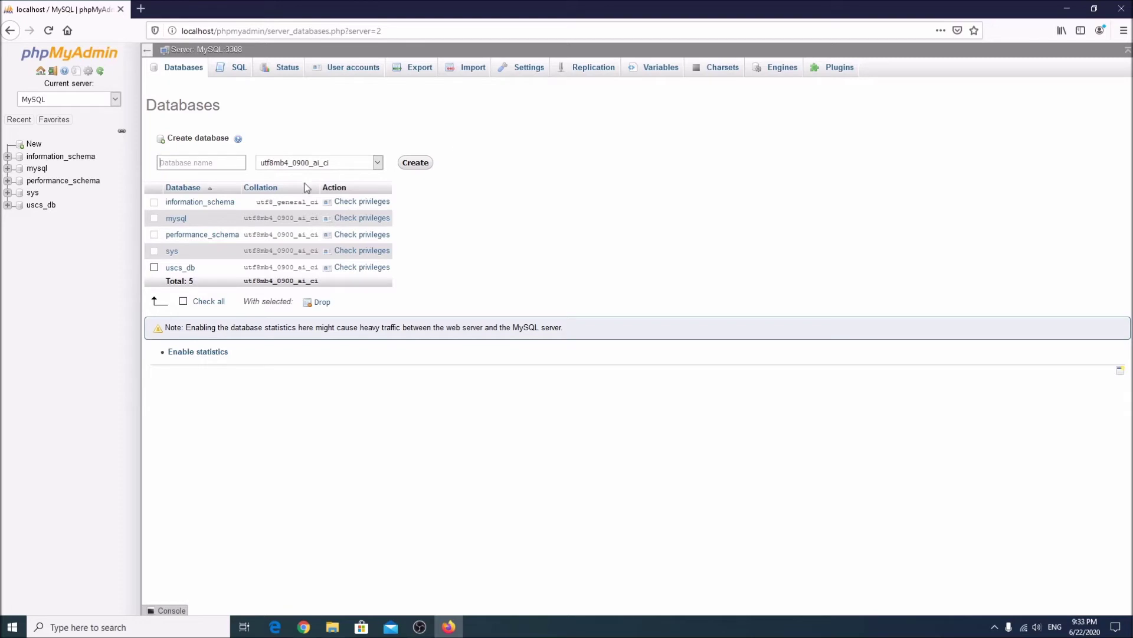
click(47, 208)
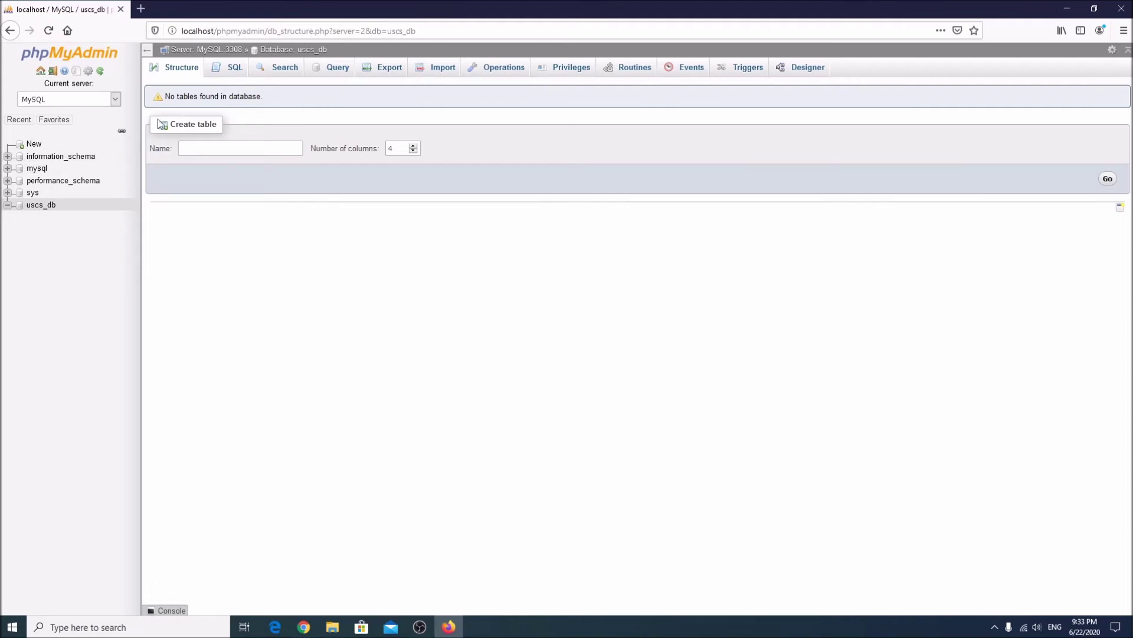
Return to the new-database form and set its collation to the blank Collation default.
click(32, 144)
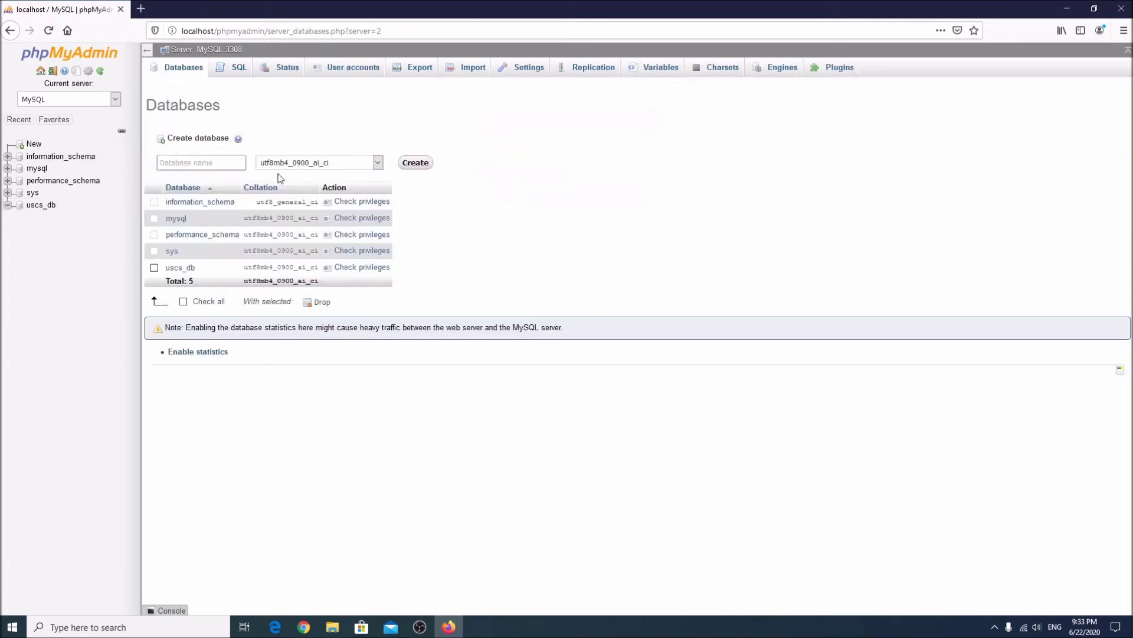
click(206, 162)
click(378, 163)
drag(381, 369, 395, 171)
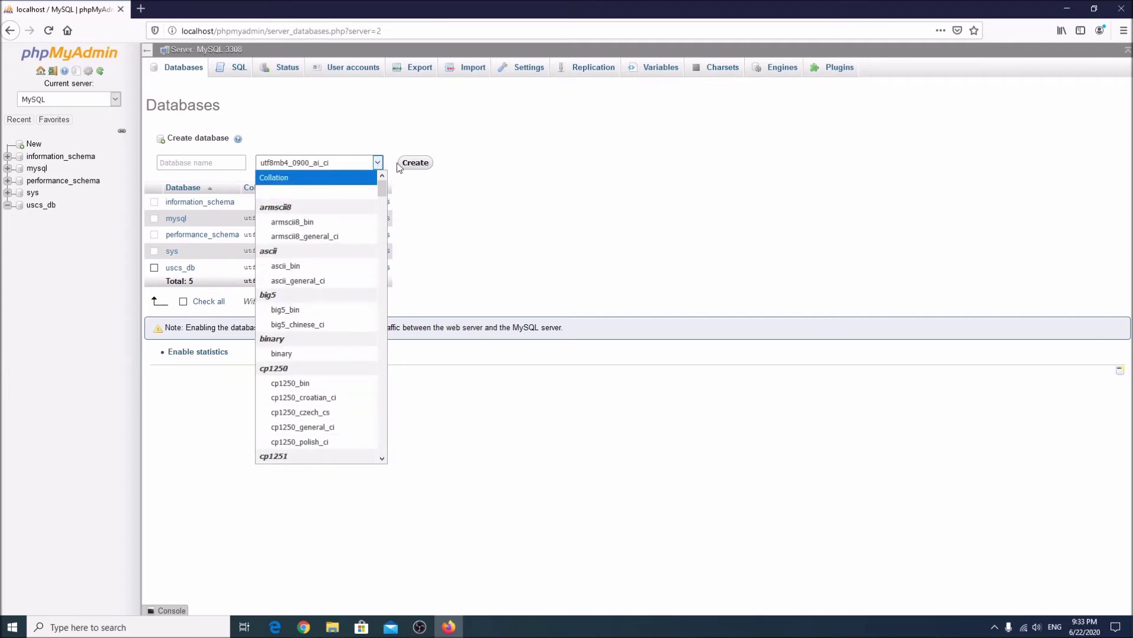
click(327, 179)
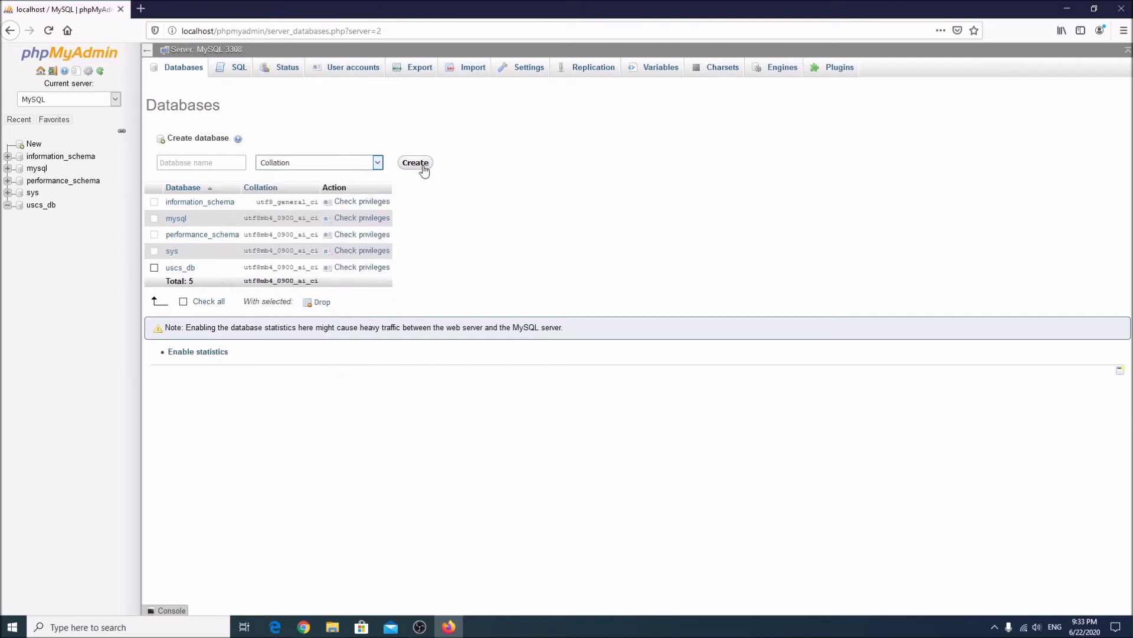
click(162, 164)
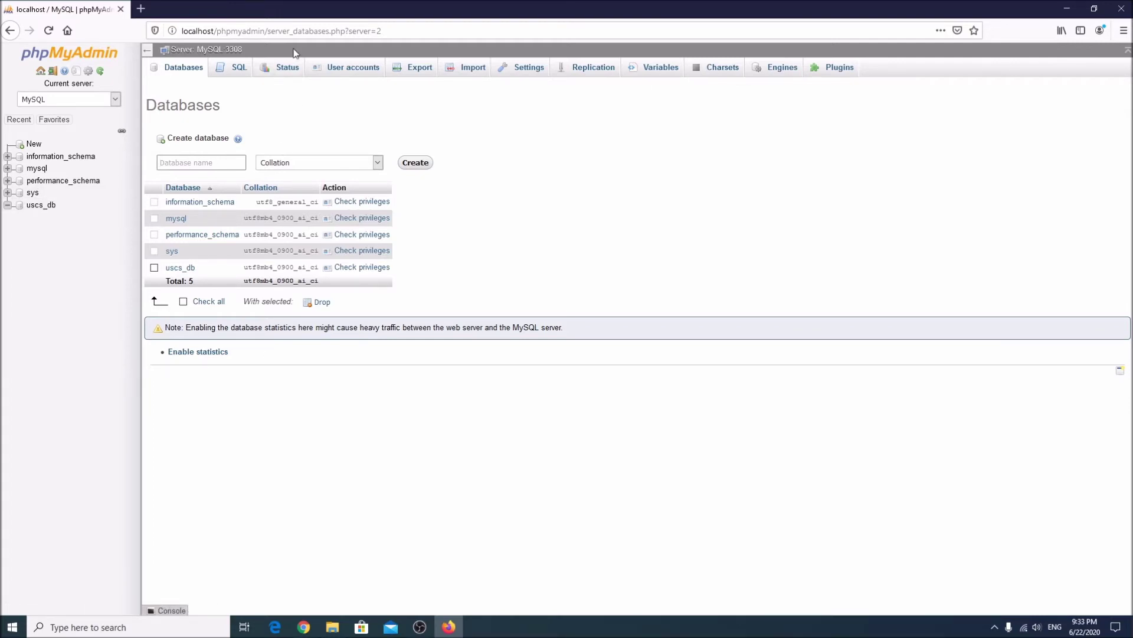
drag(251, 54, 228, 54)
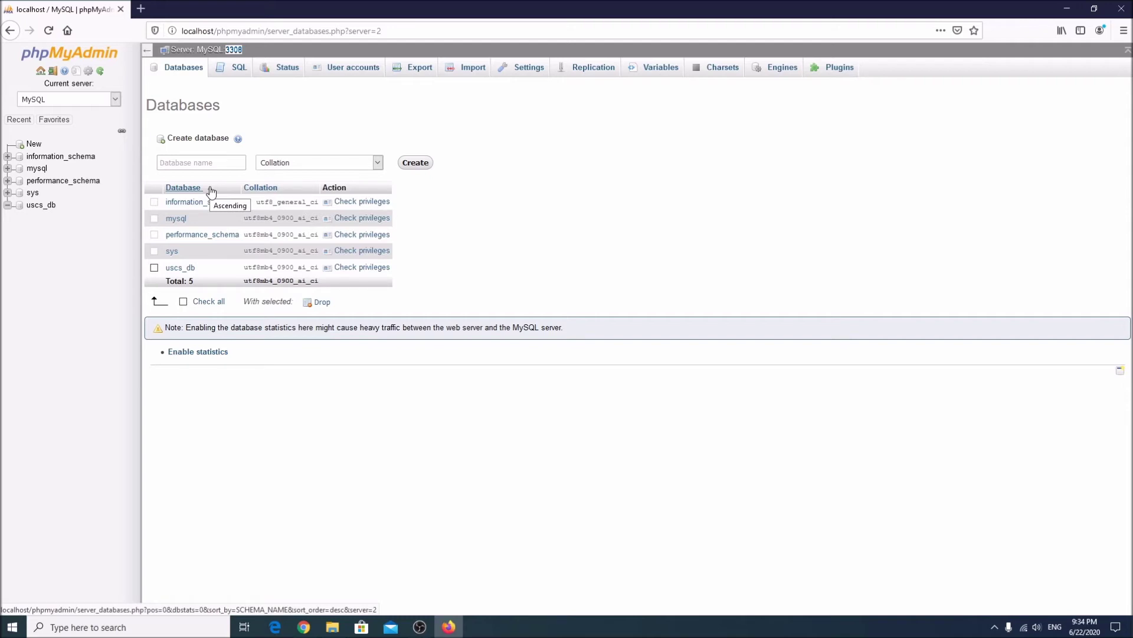
Open wordpress-5.4.2.zip from Chrome's download bar and select its wordpress folder.
click(304, 627)
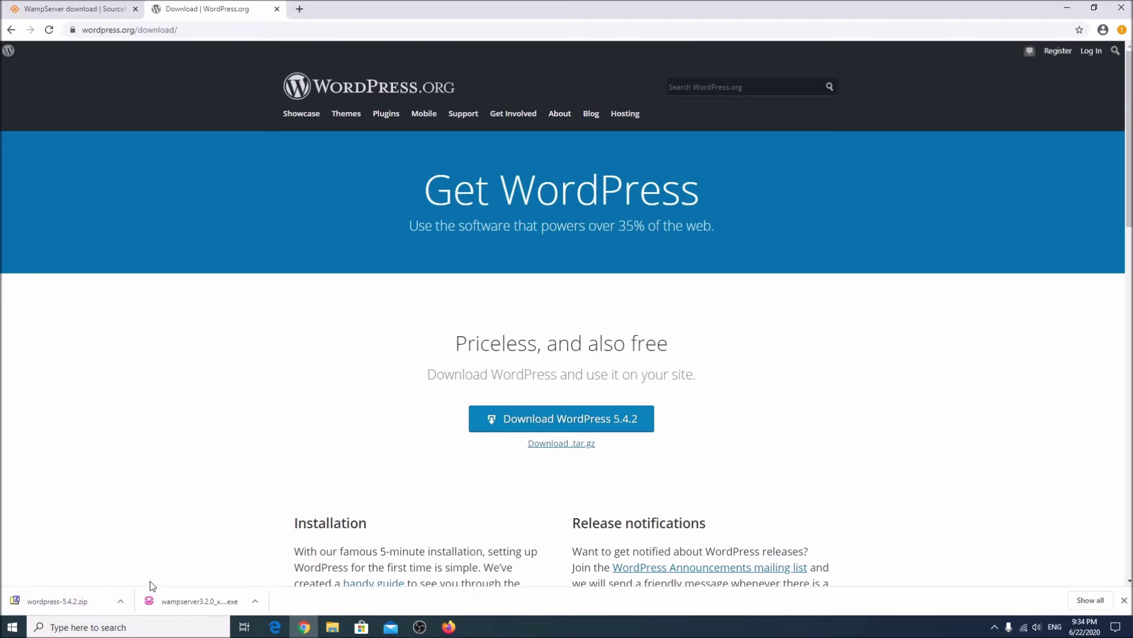
click(120, 601)
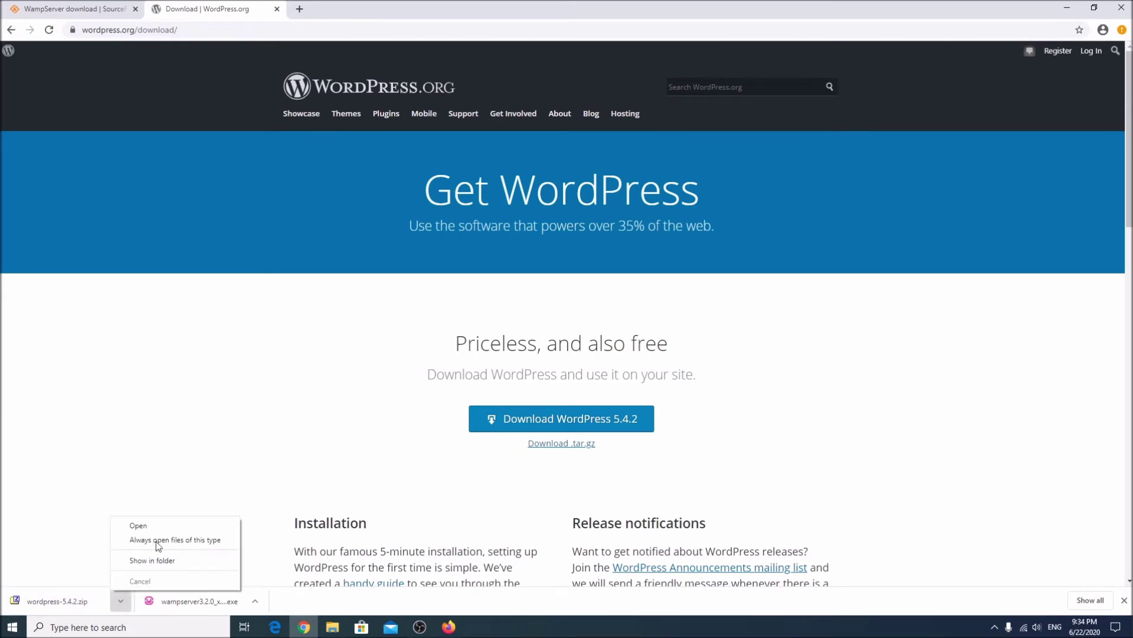
click(161, 523)
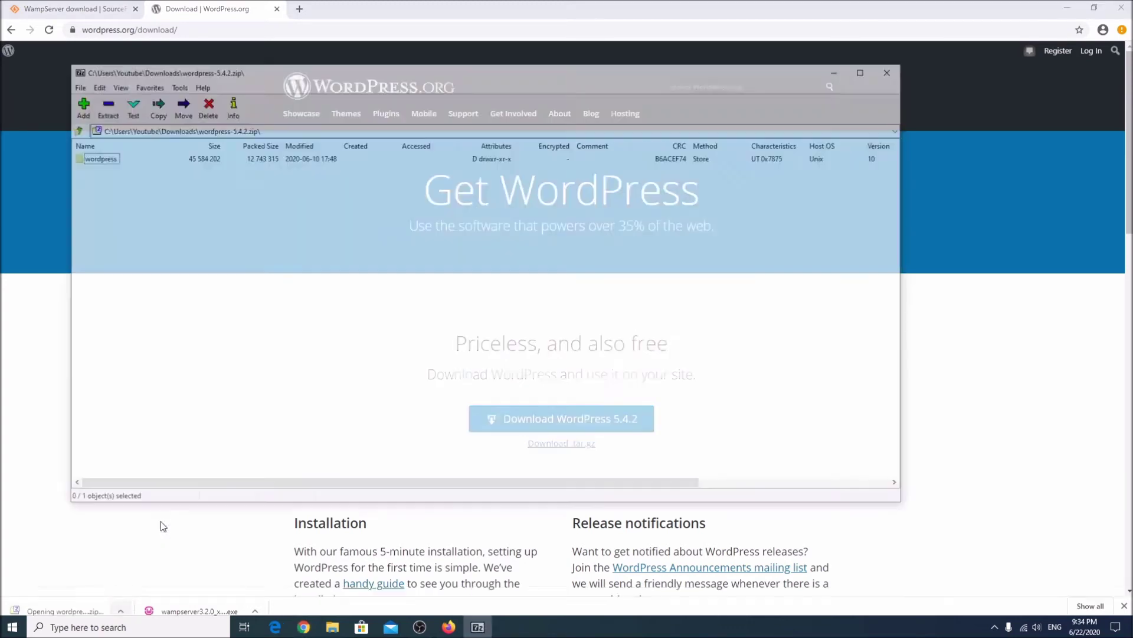
click(97, 160)
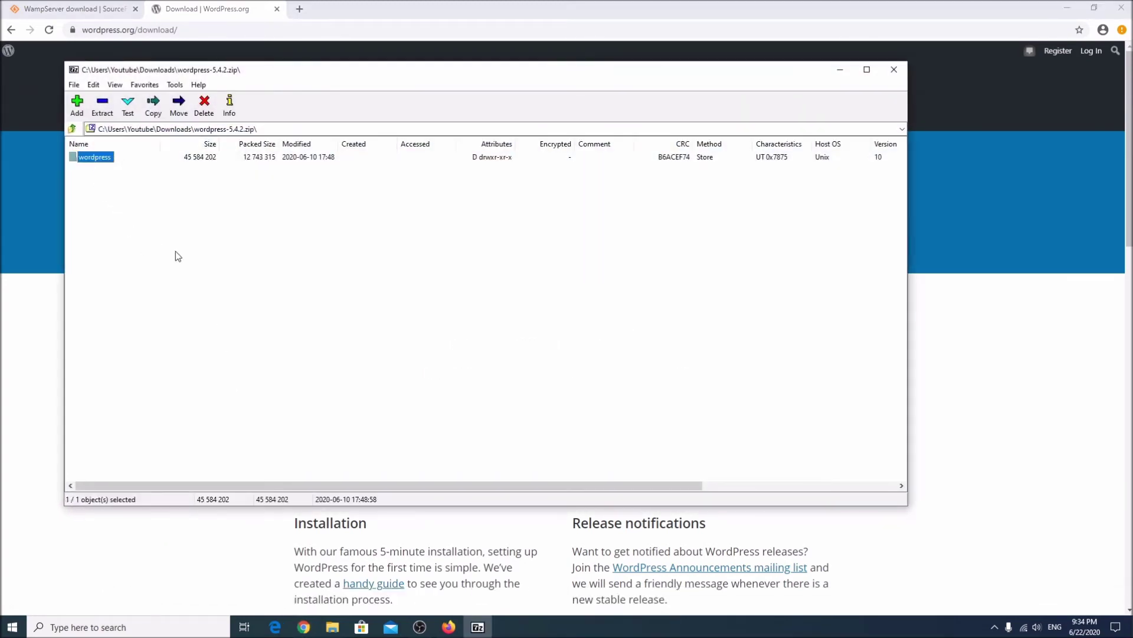
Drag the wordpress folder out of 7-Zip onto the desktop and cut it.
click(1066, 10)
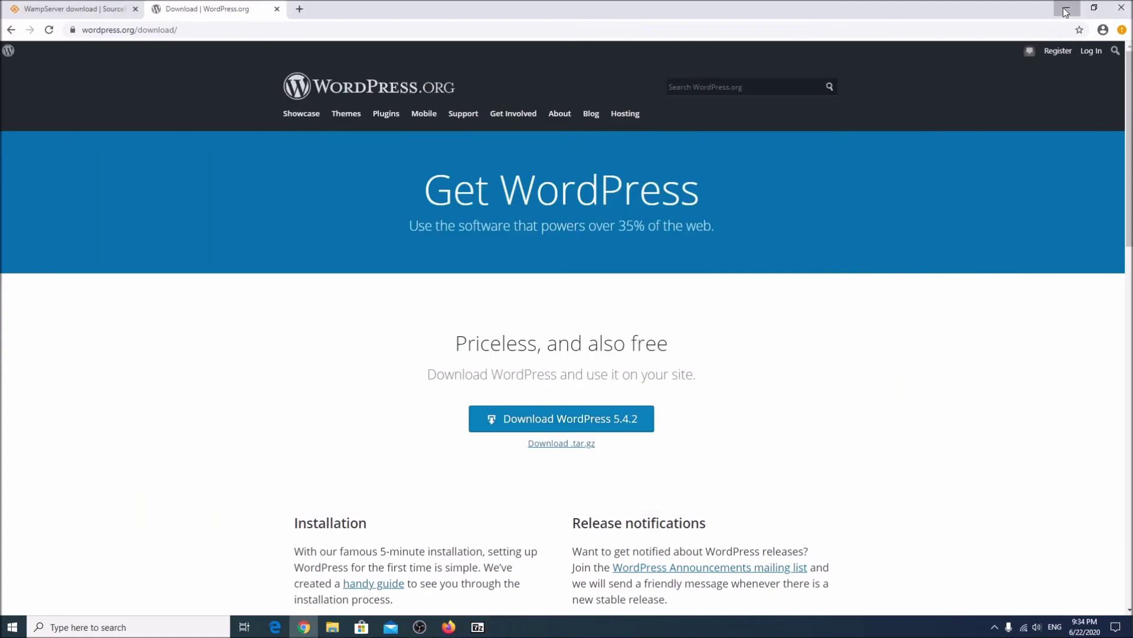
click(1066, 10)
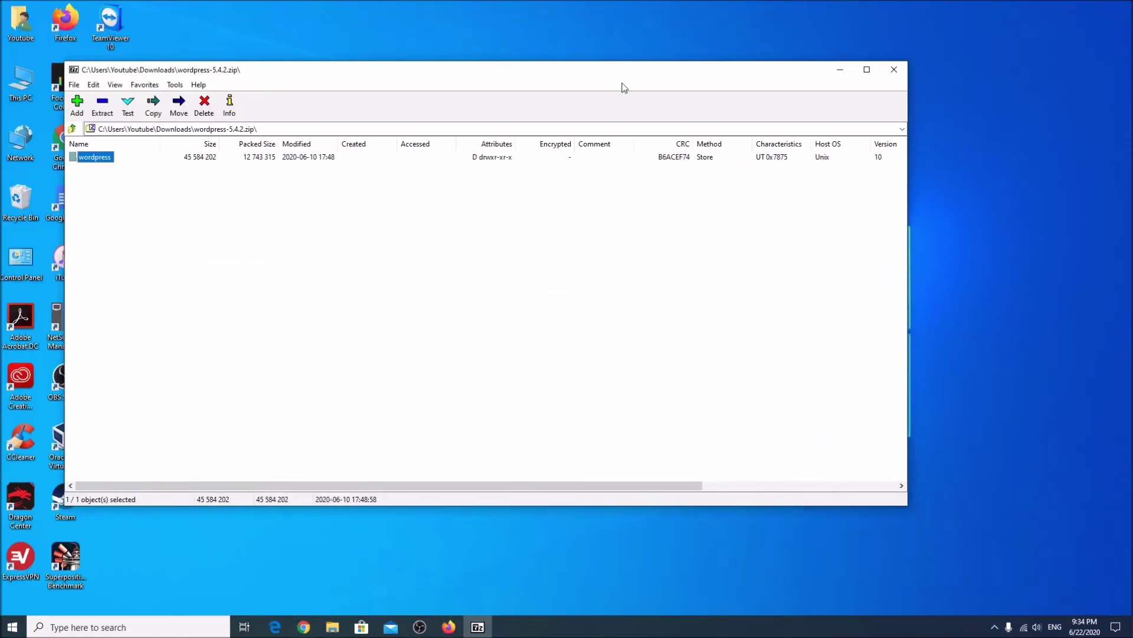
drag(756, 66, 957, 89)
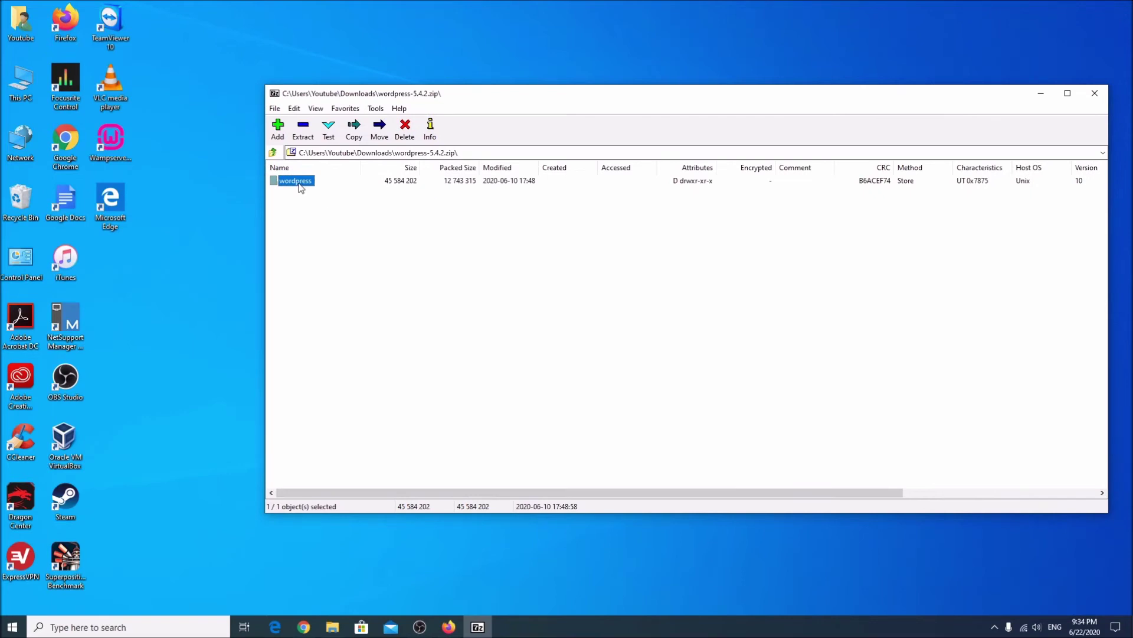
drag(296, 185, 204, 242)
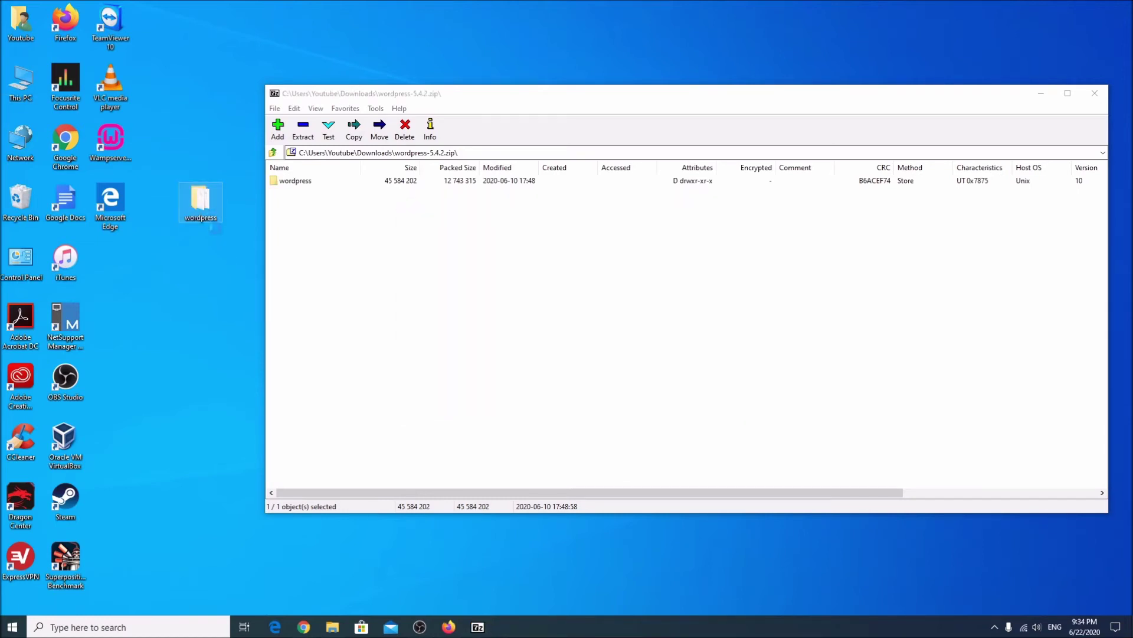
right_click(213, 211)
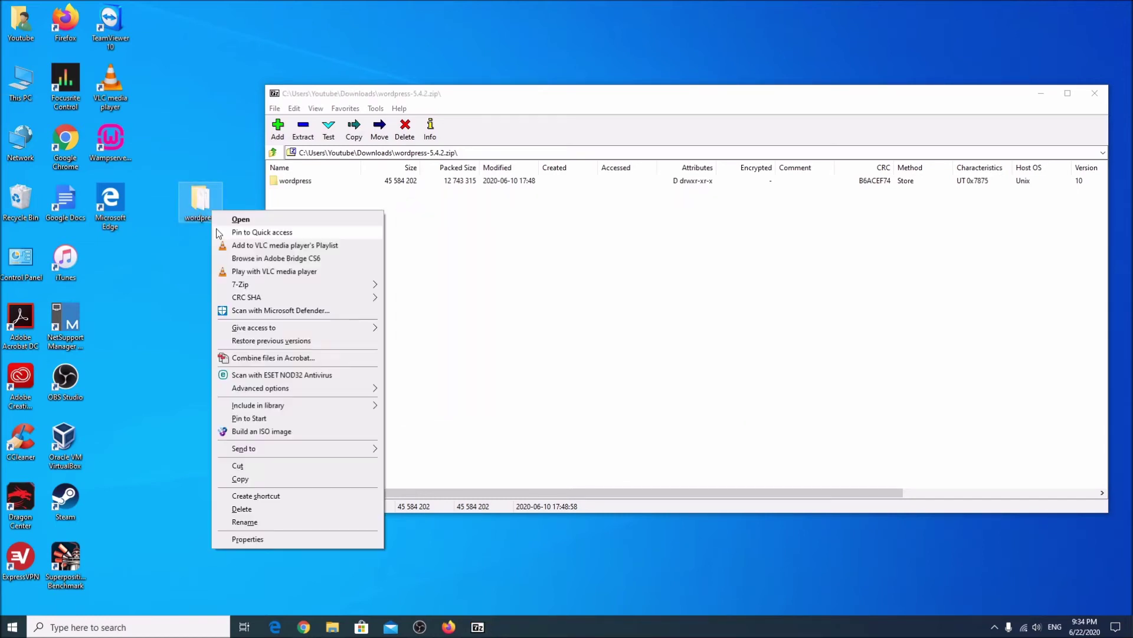
click(259, 467)
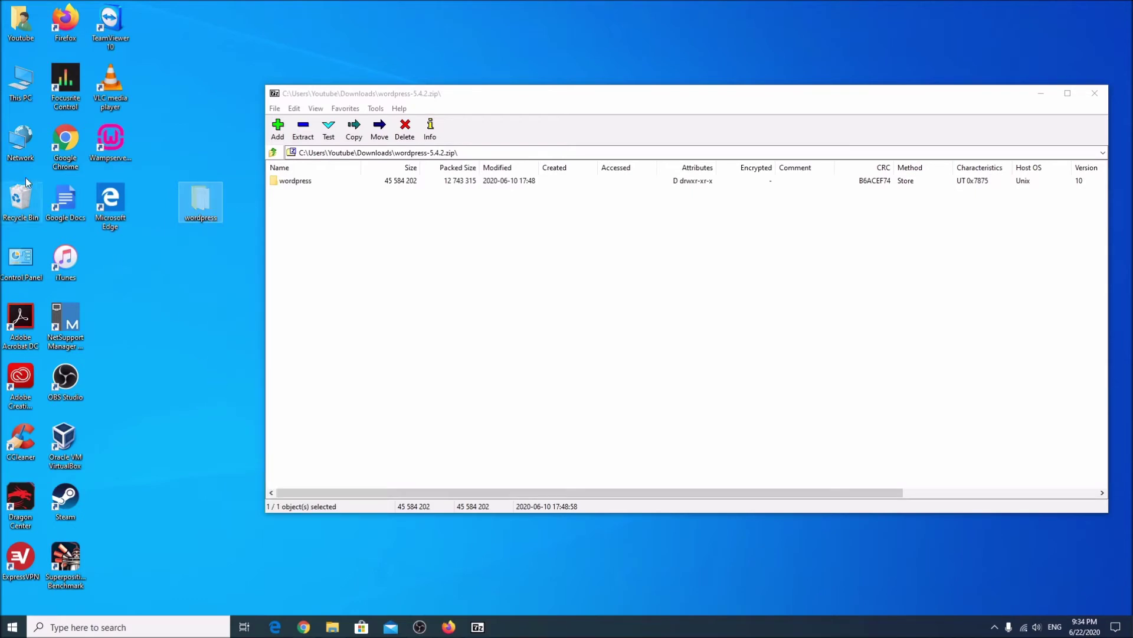
double_click(20, 83)
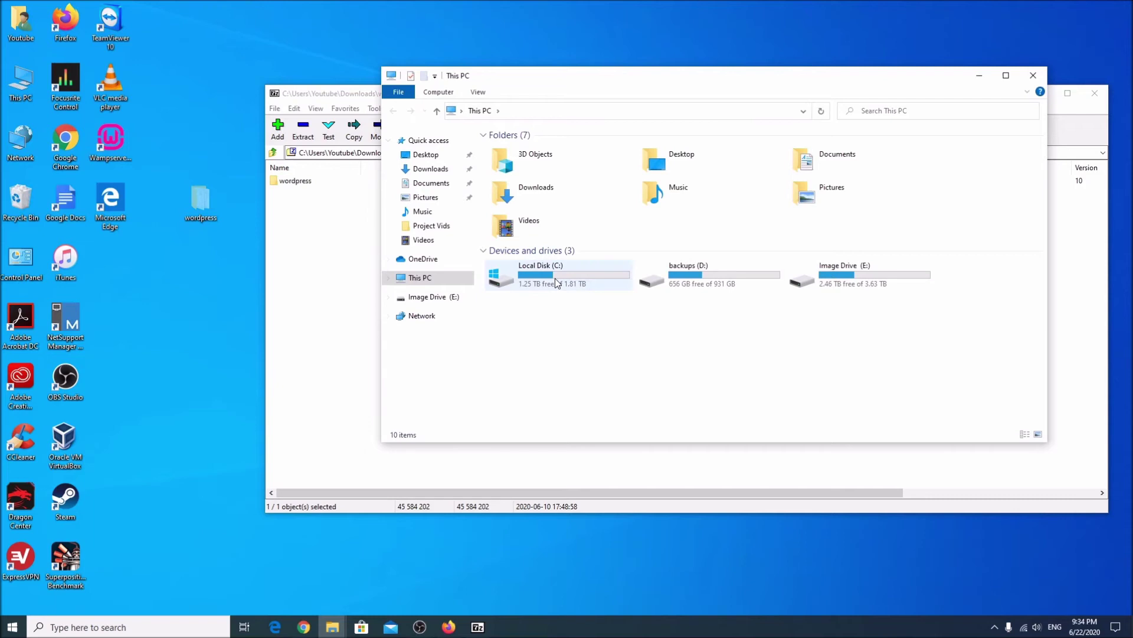
double_click(557, 282)
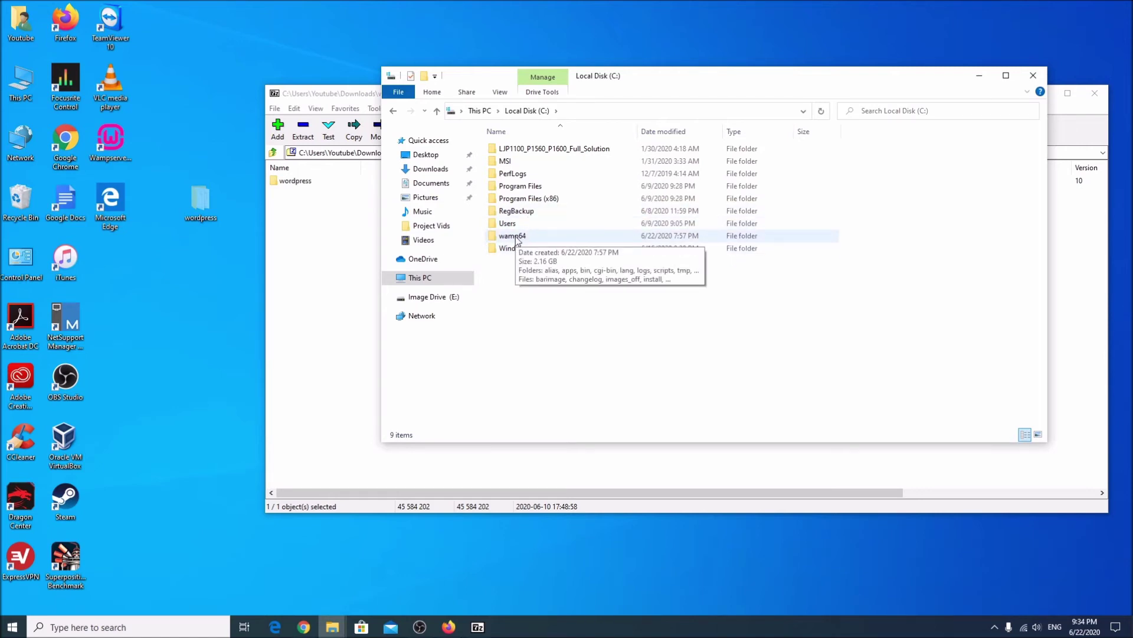
double_click(514, 236)
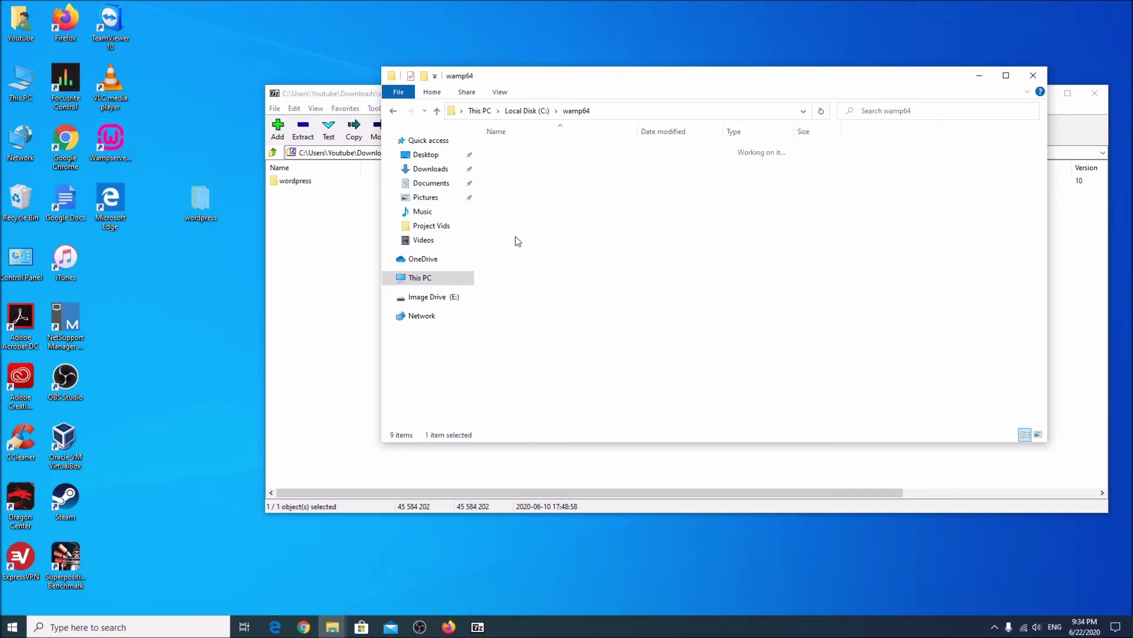
double_click(527, 249)
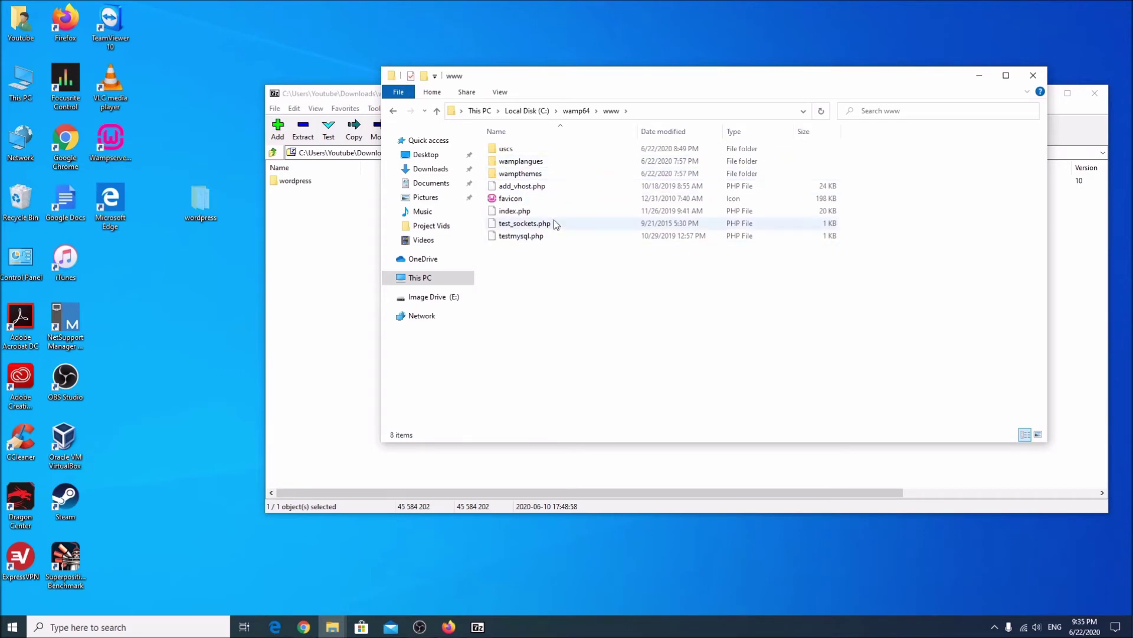
right_click(533, 292)
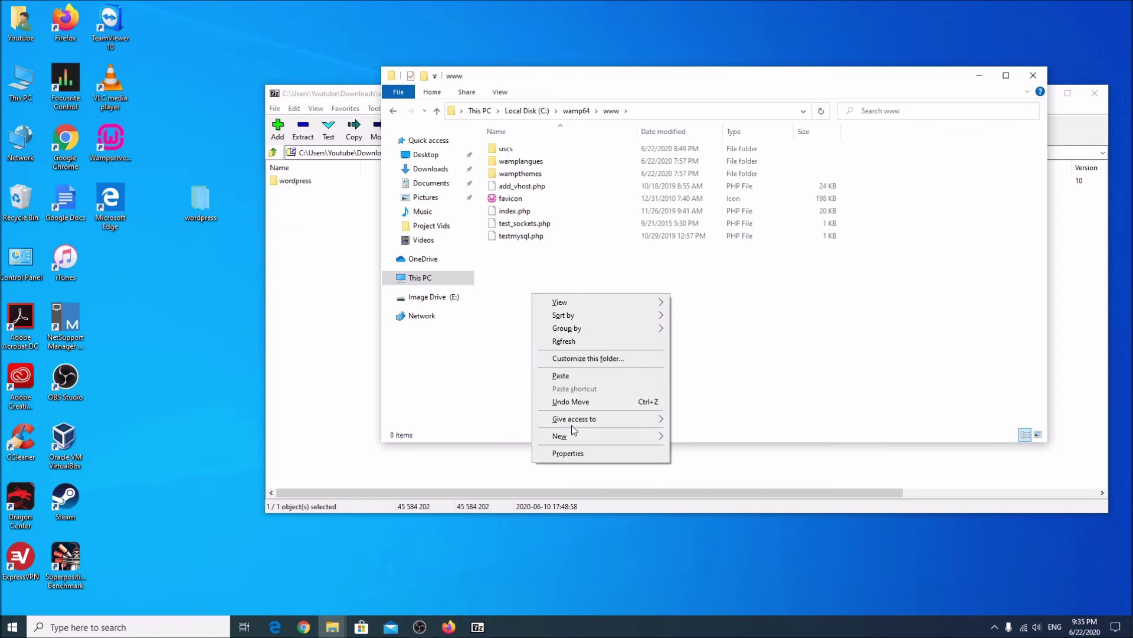
click(589, 377)
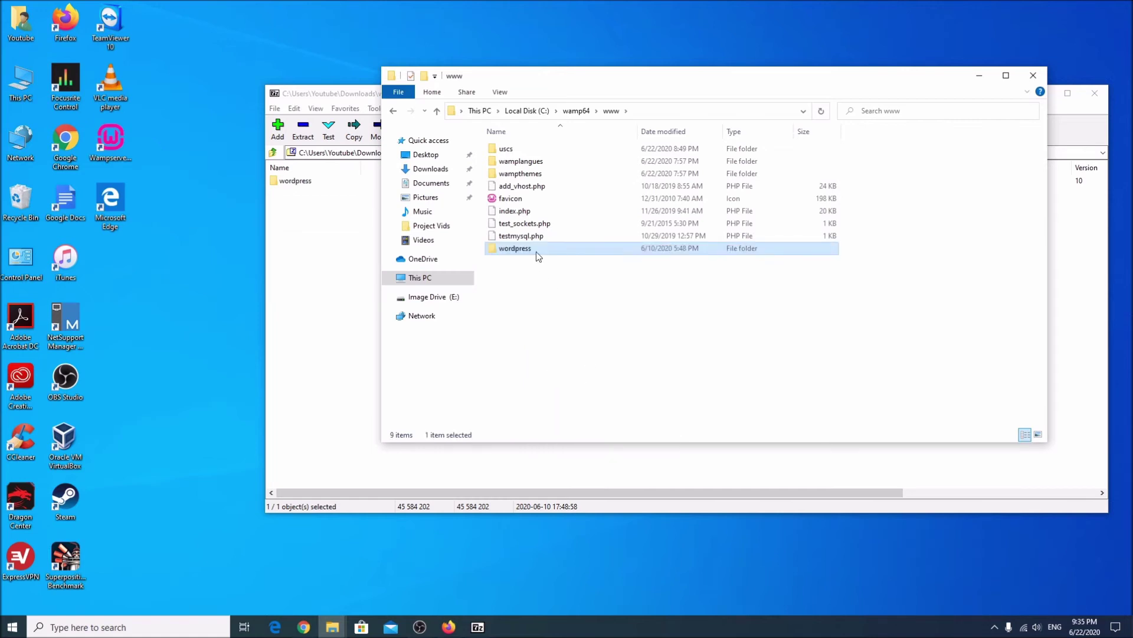
Rename the pasted folder to 'test' and bring the phpMyAdmin window back.
click(525, 250)
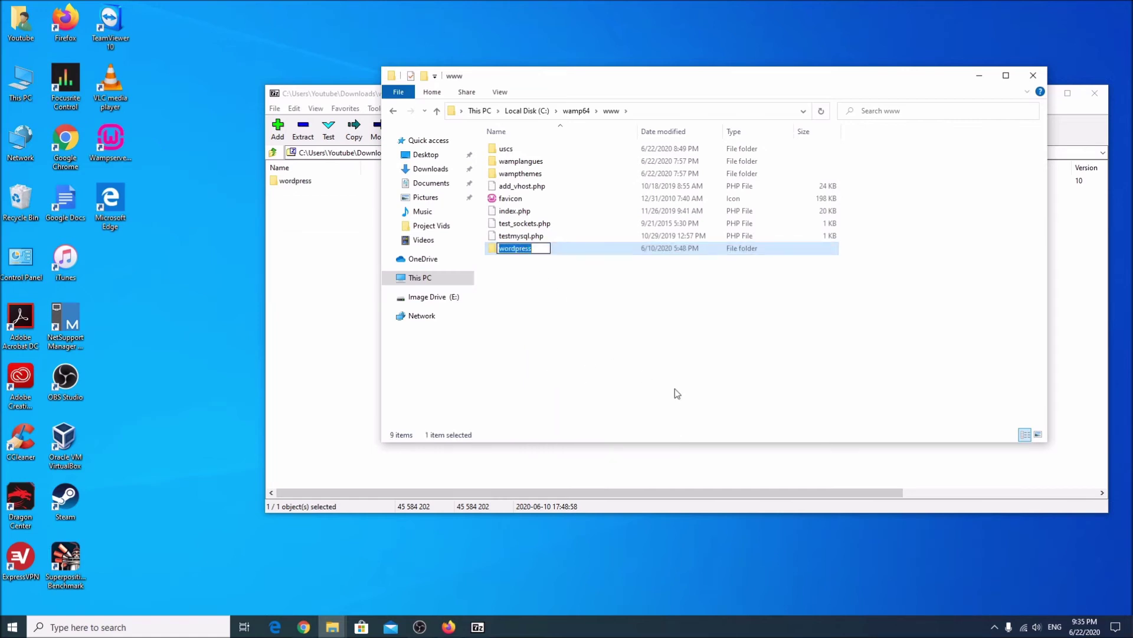
text(test)
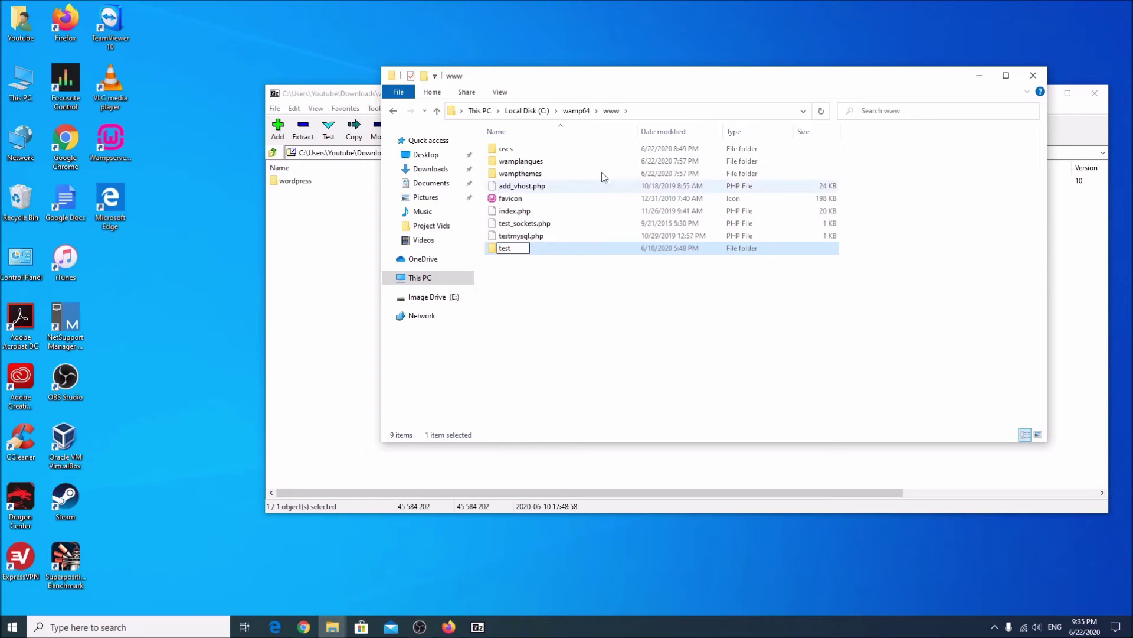
click(562, 310)
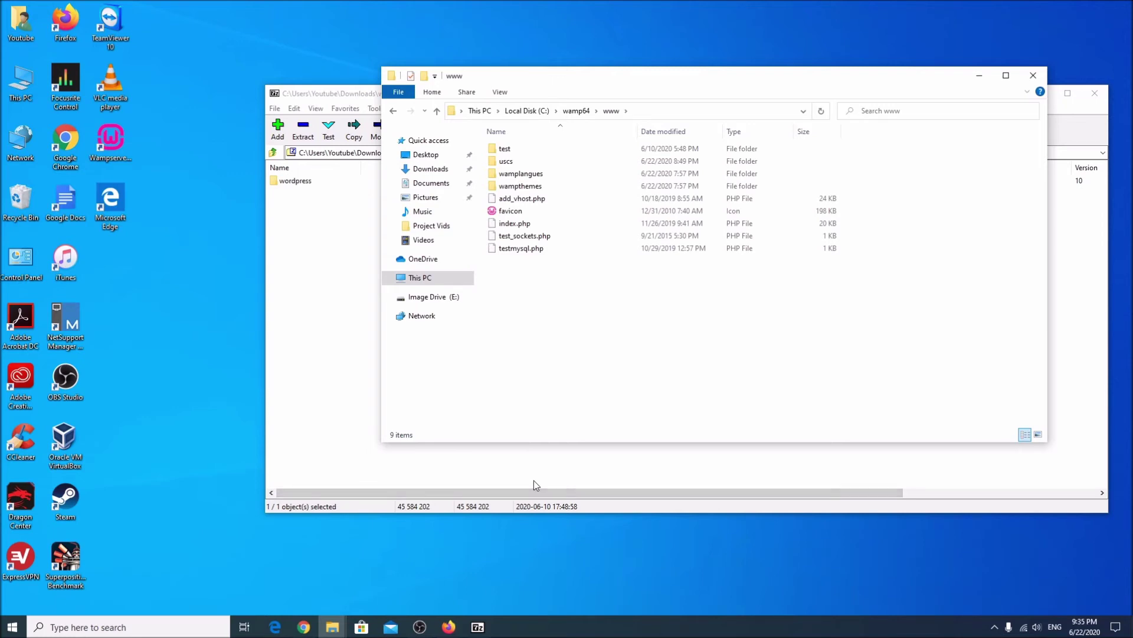
click(455, 628)
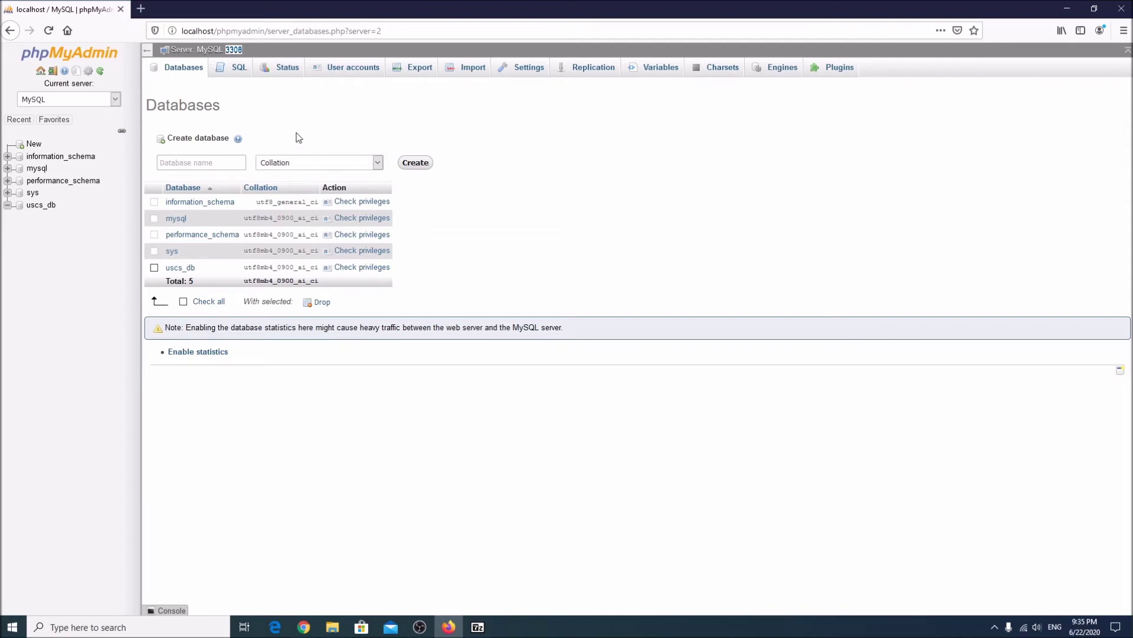
Log out of phpMyAdmin and load localhost/test in the browser.
drag(213, 30, 567, 69)
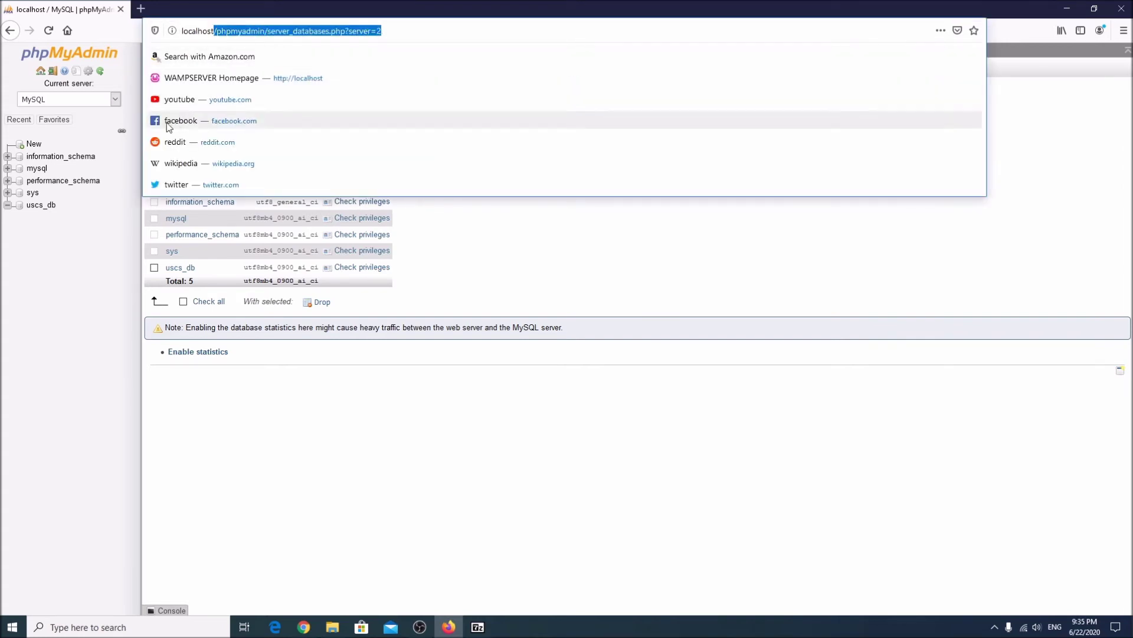
click(56, 73)
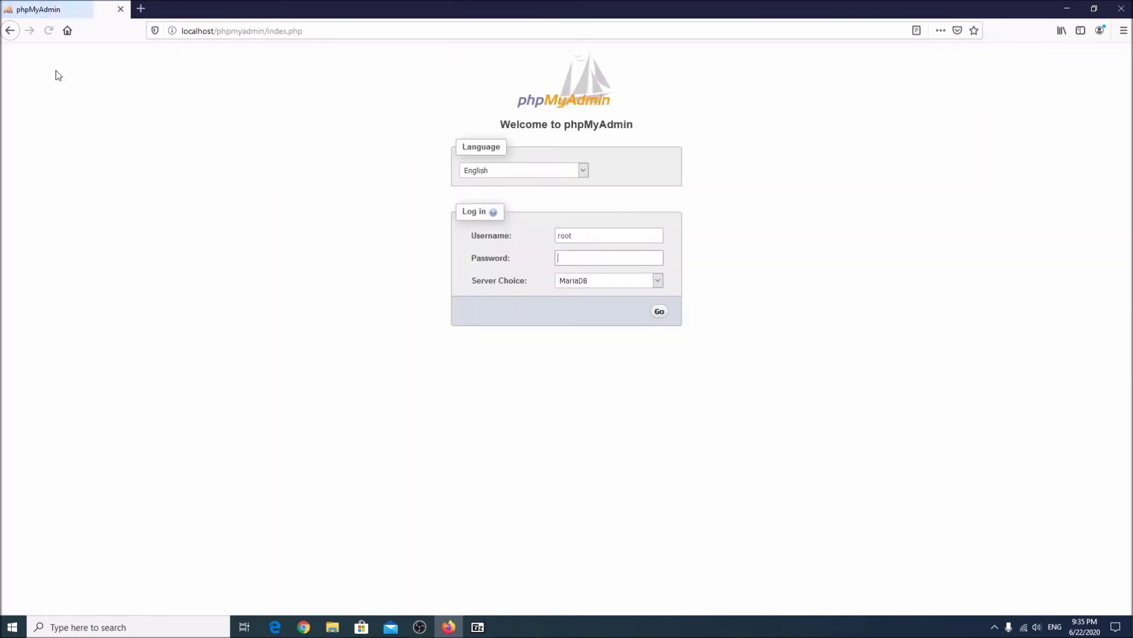
drag(216, 30, 867, 87)
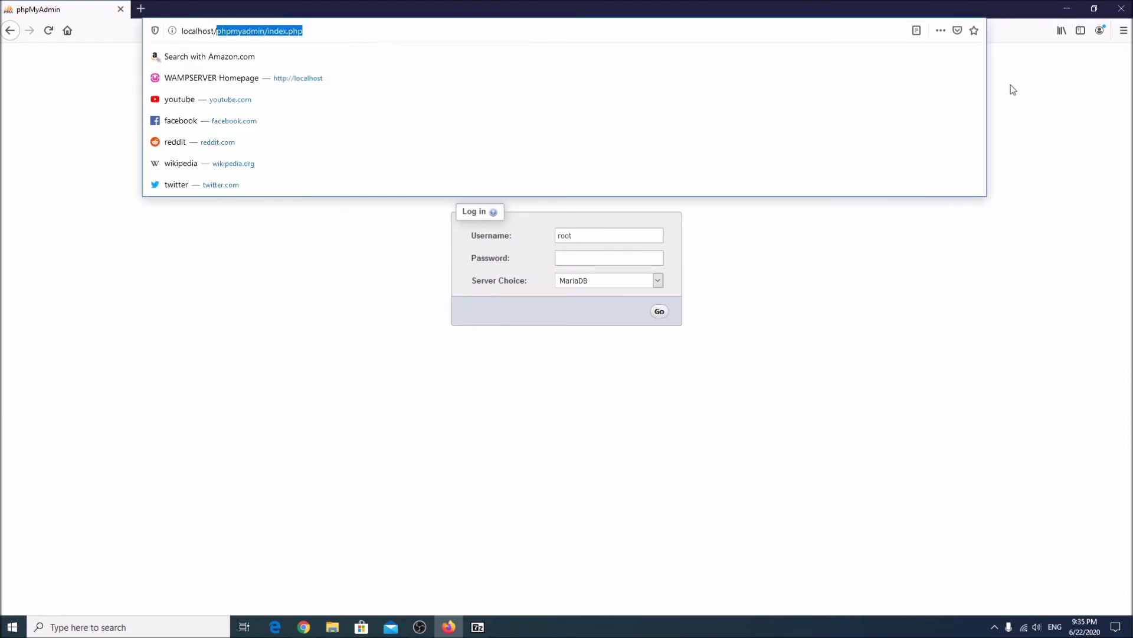
key(BackSpace)
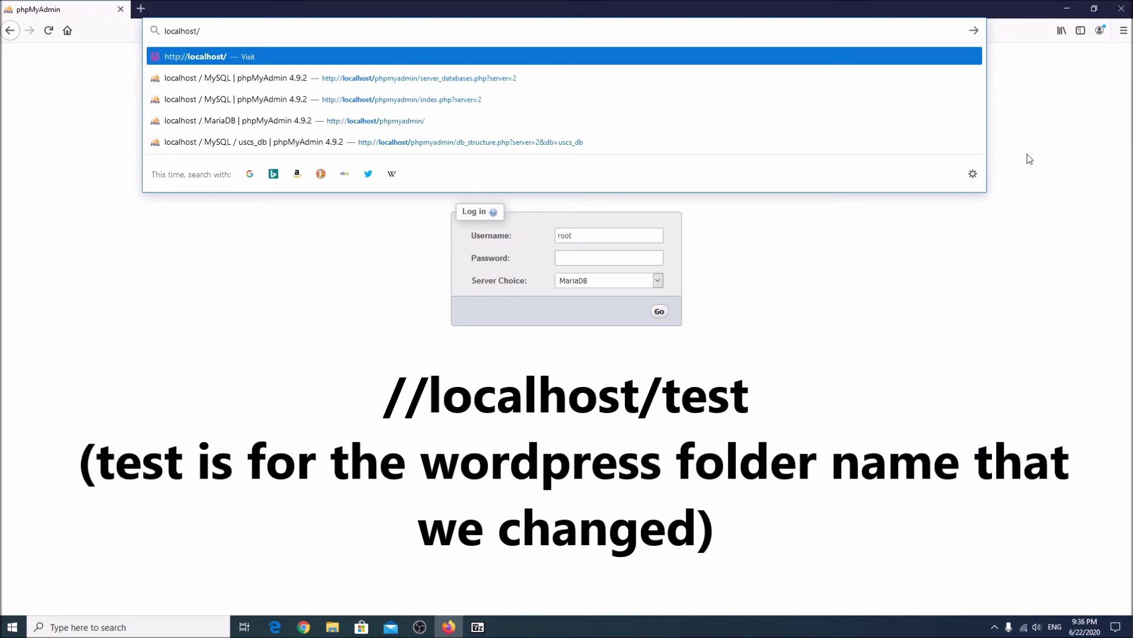
text(test)
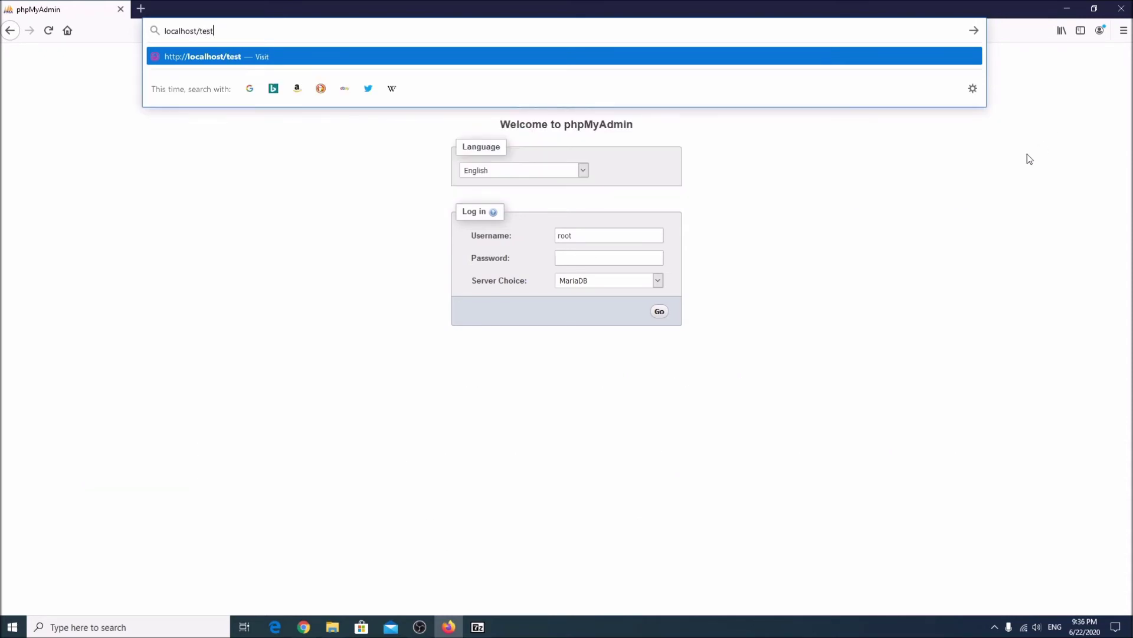
key(Return)
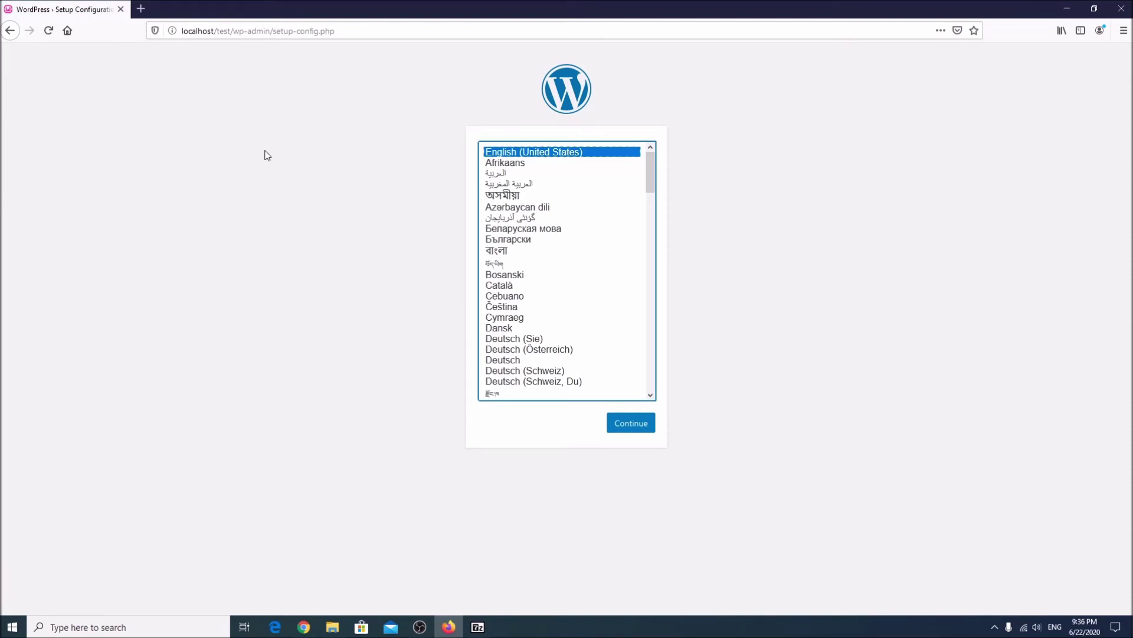
Briefly try localhost/uscs, then go back to localhost/test.
drag(218, 31, 750, 74)
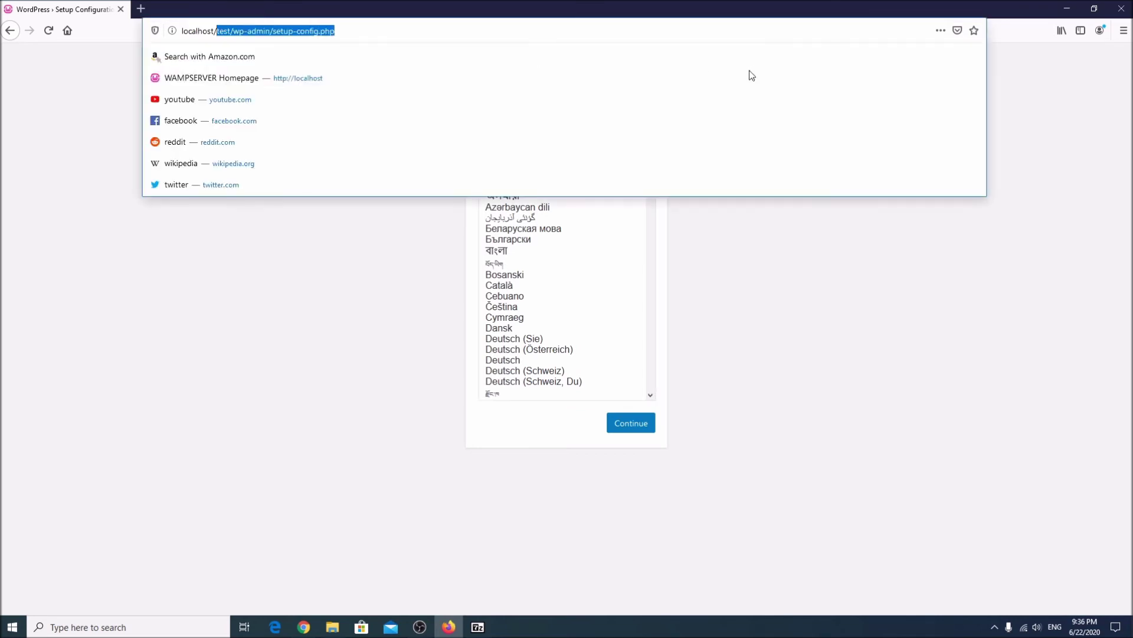
text(uscs)
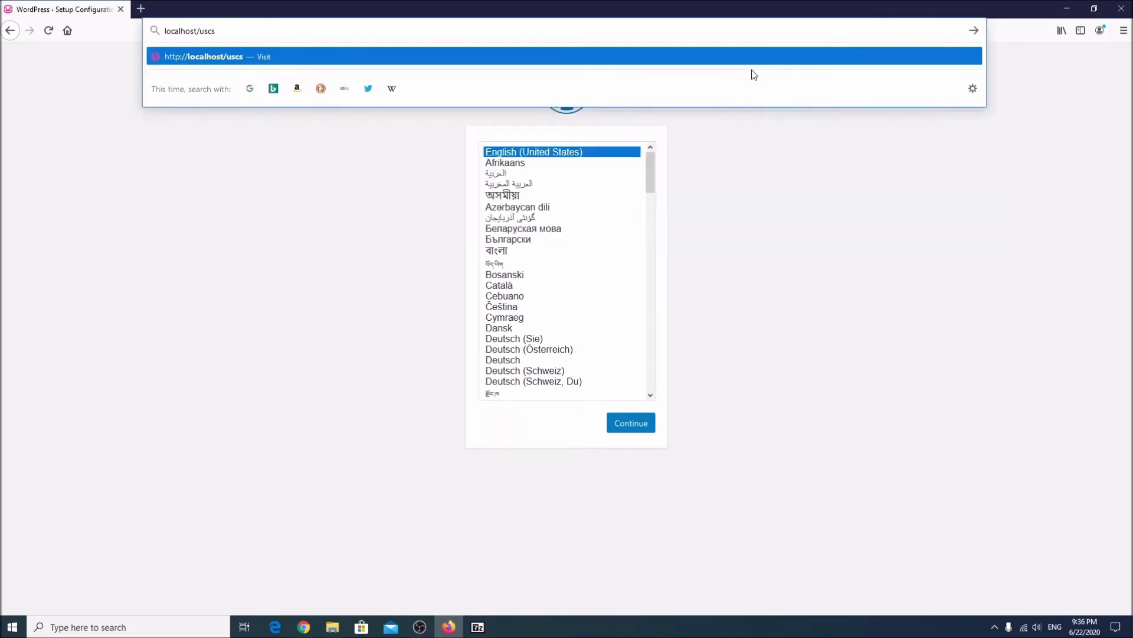
key(Return)
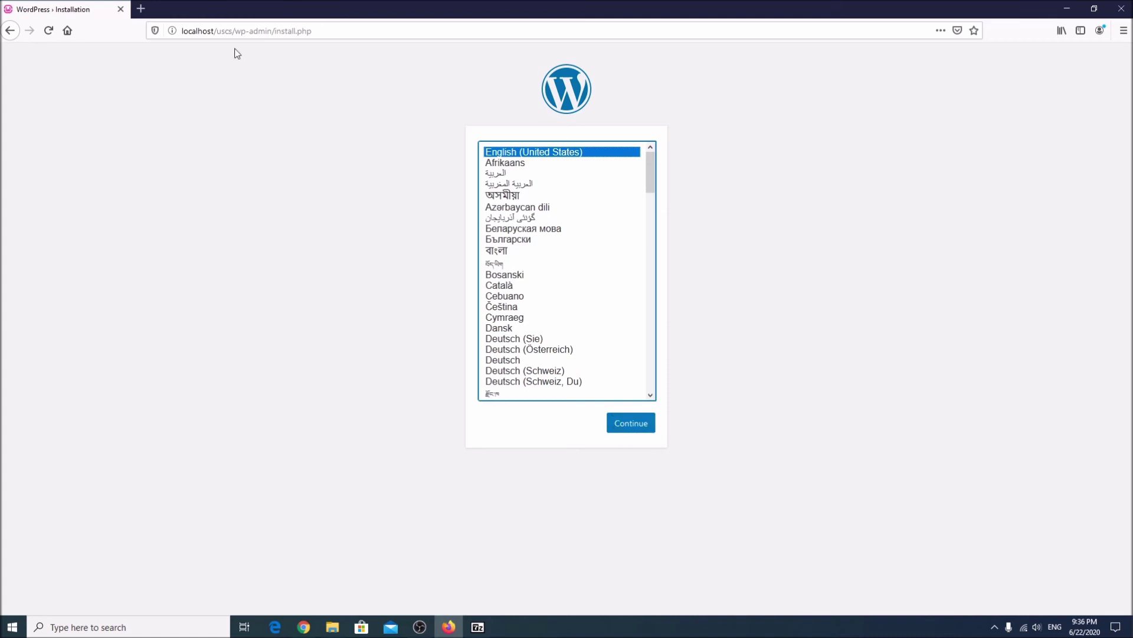
drag(214, 30, 331, 33)
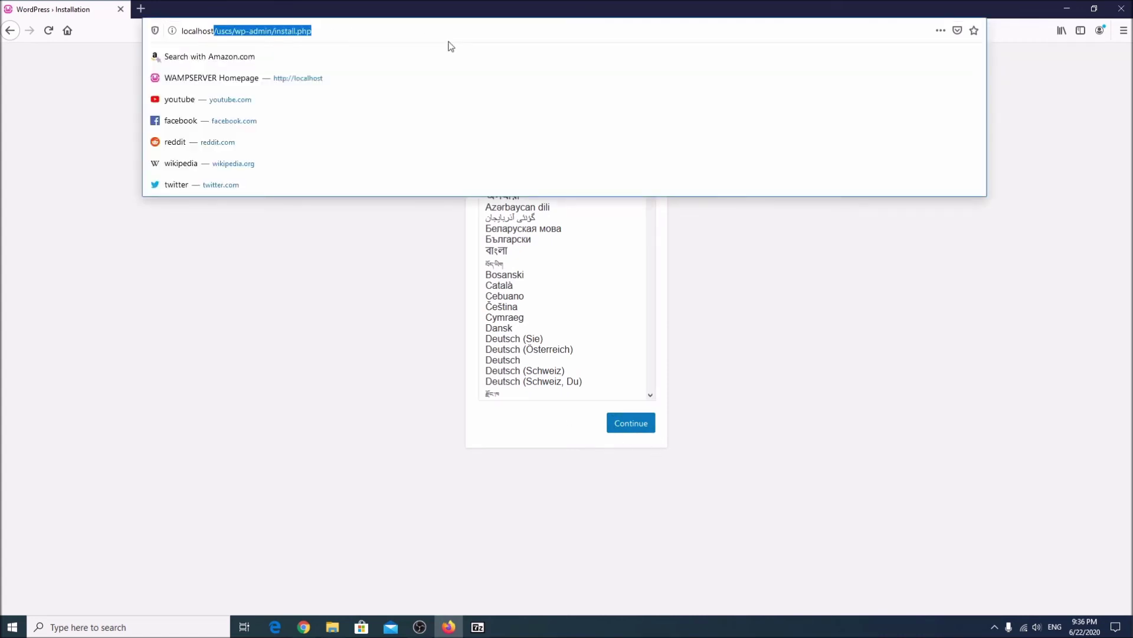
text(/test)
key(Return)
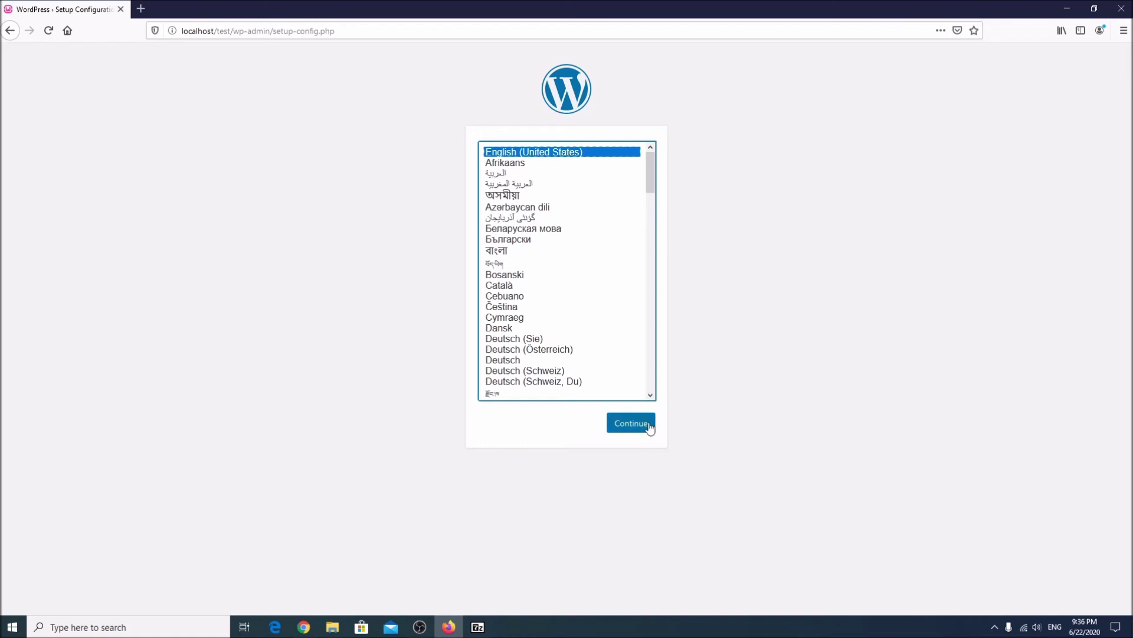
Continue in English (United States) past the welcome screen to the database details form.
click(611, 422)
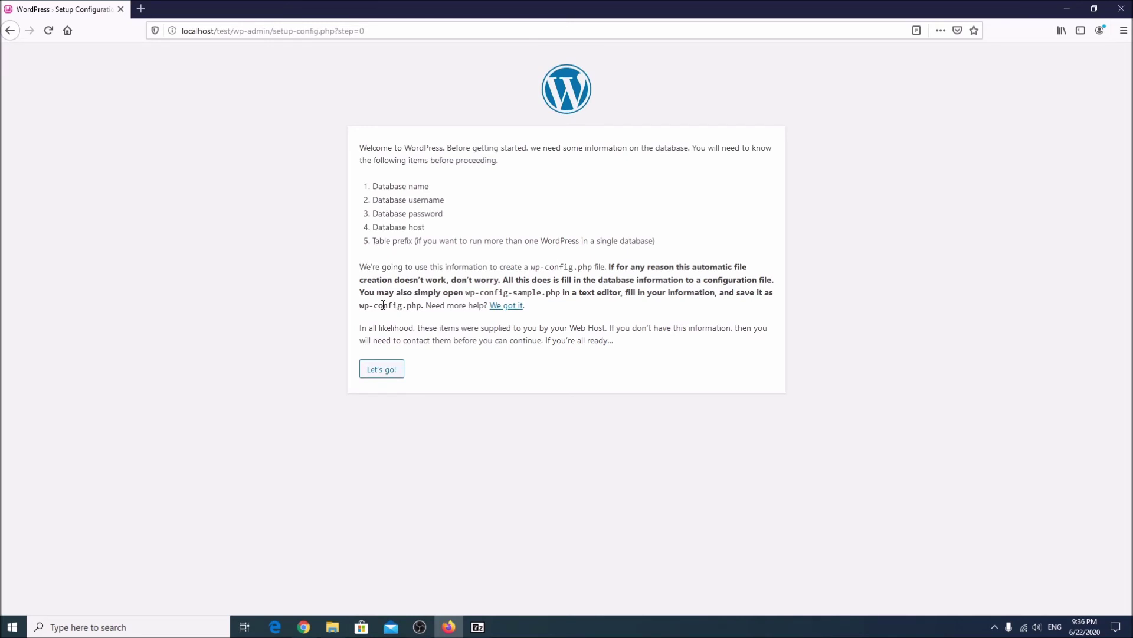
click(385, 371)
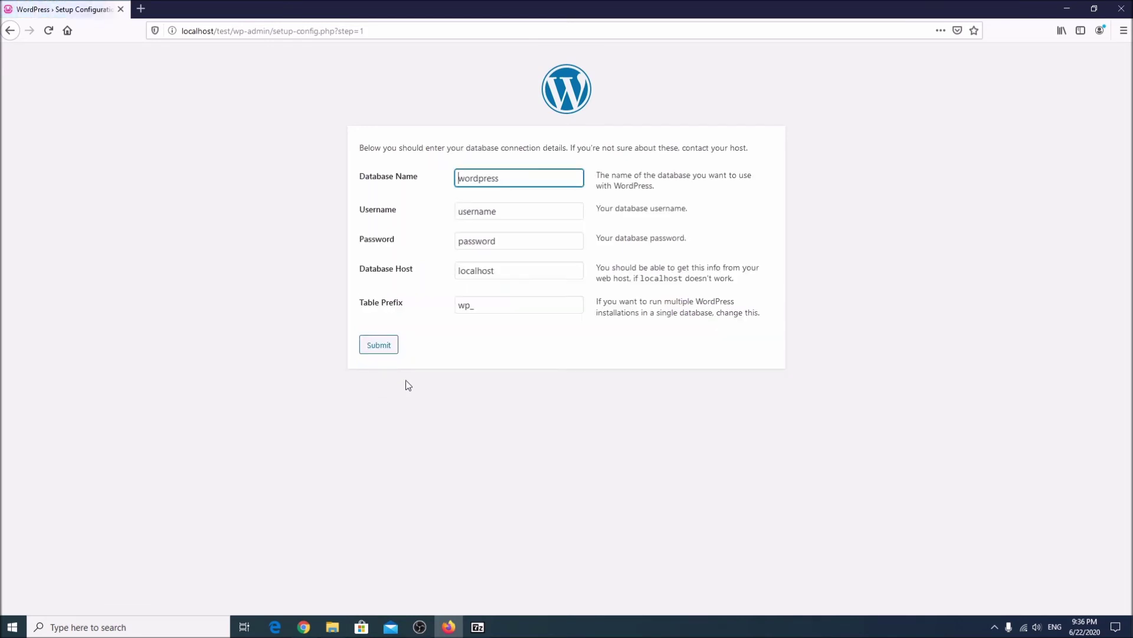
double_click(519, 178)
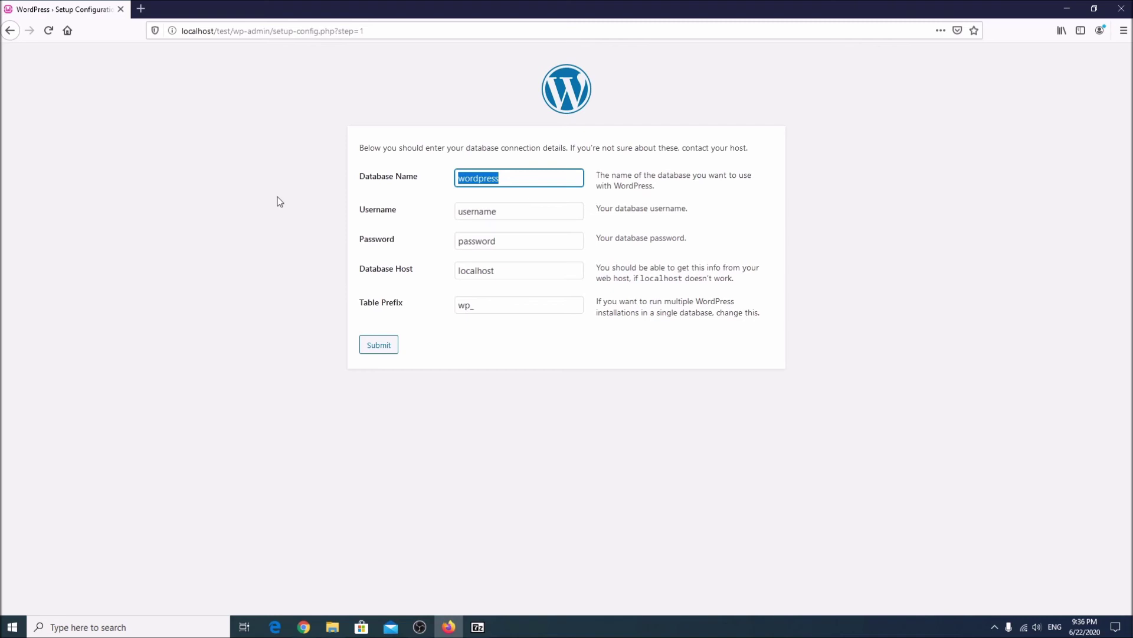
Open phpMyAdmin from the WampServer tray menu and log in to the MySQL server.
click(994, 627)
click(1033, 603)
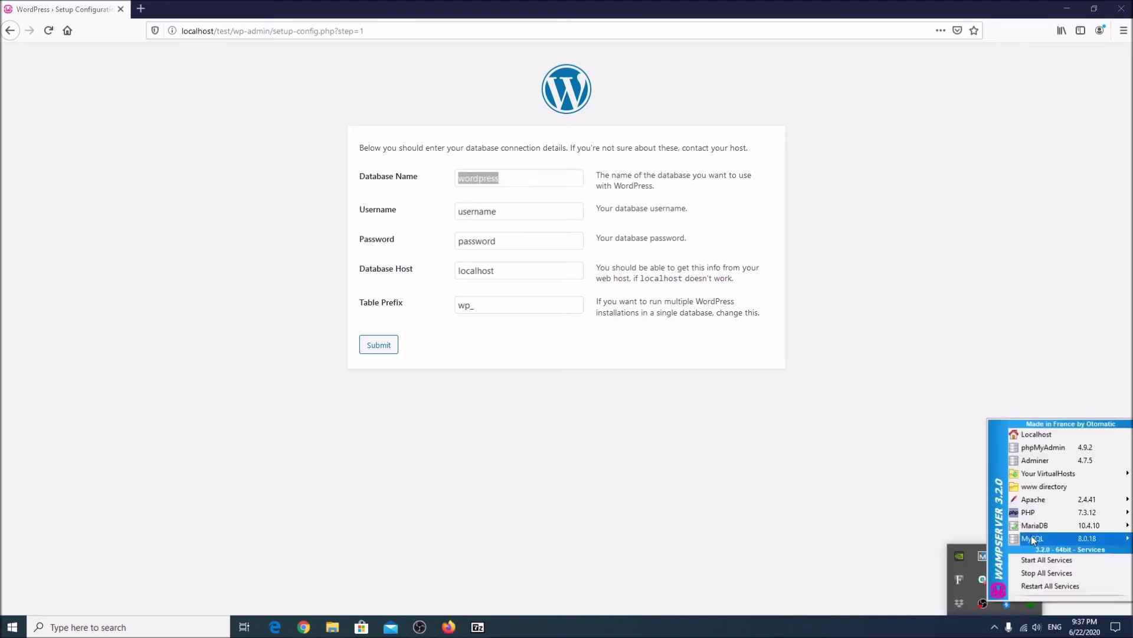
click(1045, 449)
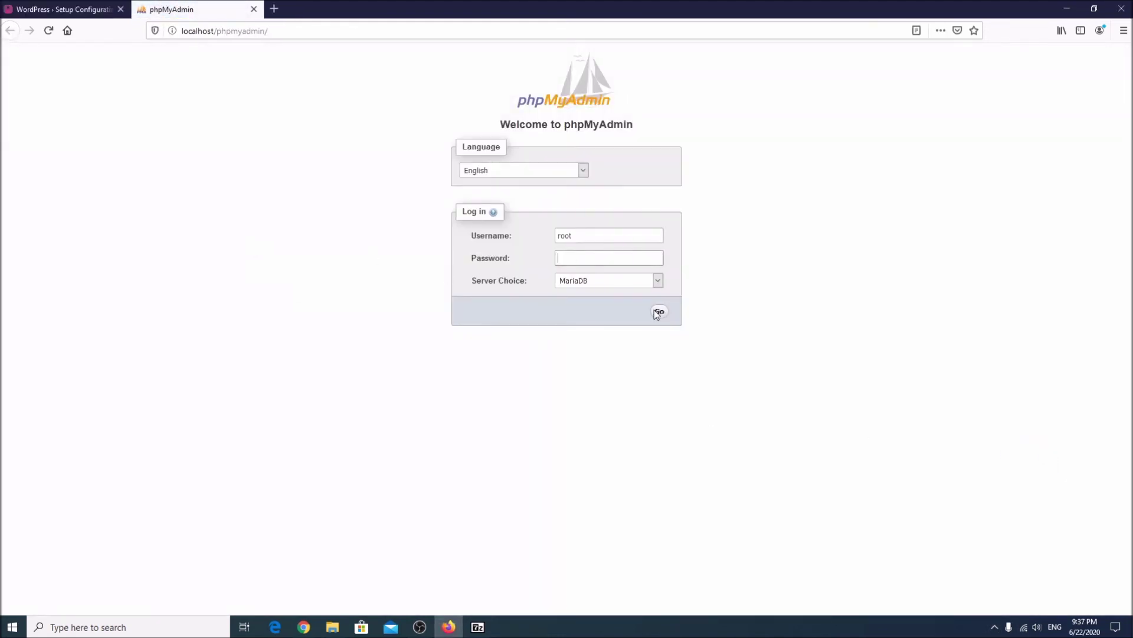
click(659, 282)
click(633, 293)
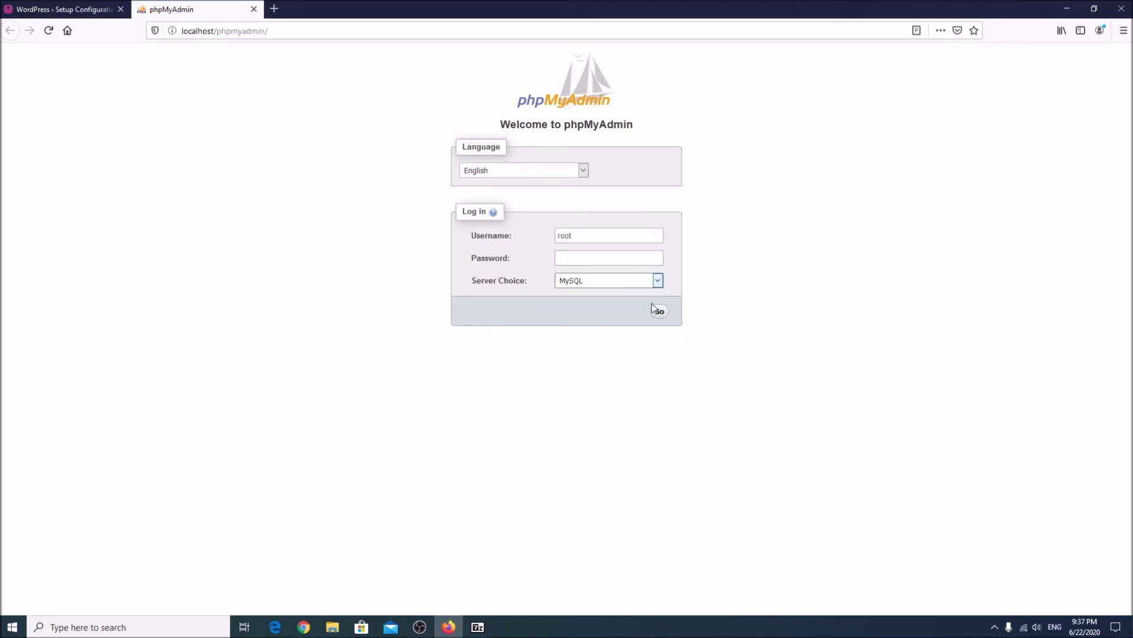
click(658, 311)
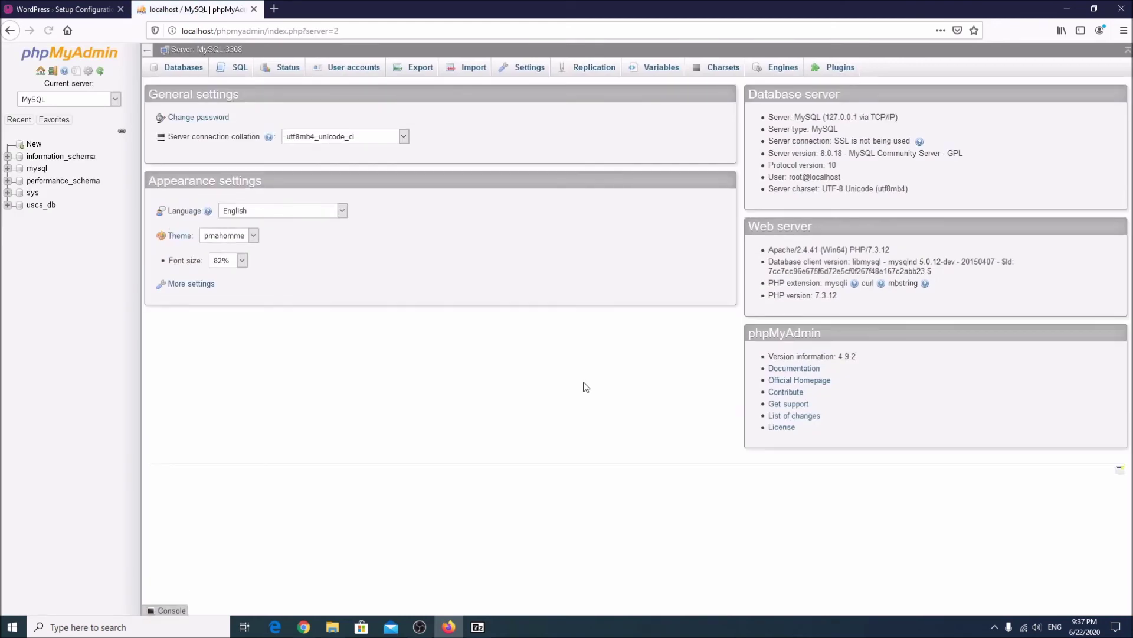
drag(56, 207, 28, 209)
Create a database named test with the default collation.
click(168, 69)
click(197, 164)
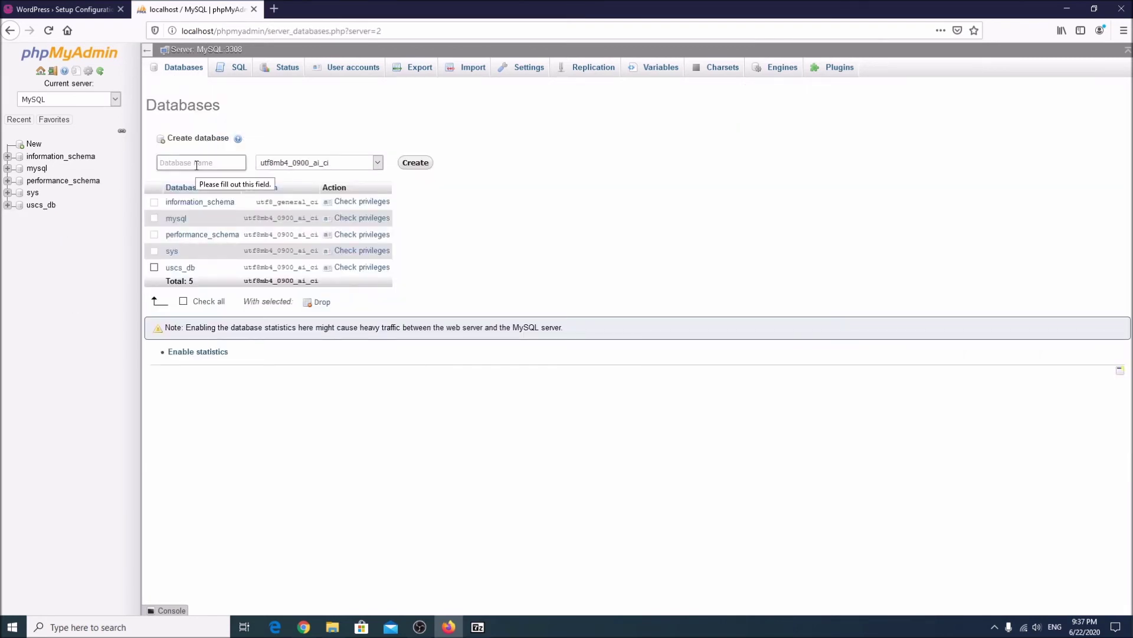
text(test)
click(377, 163)
drag(382, 357, 402, 164)
click(342, 179)
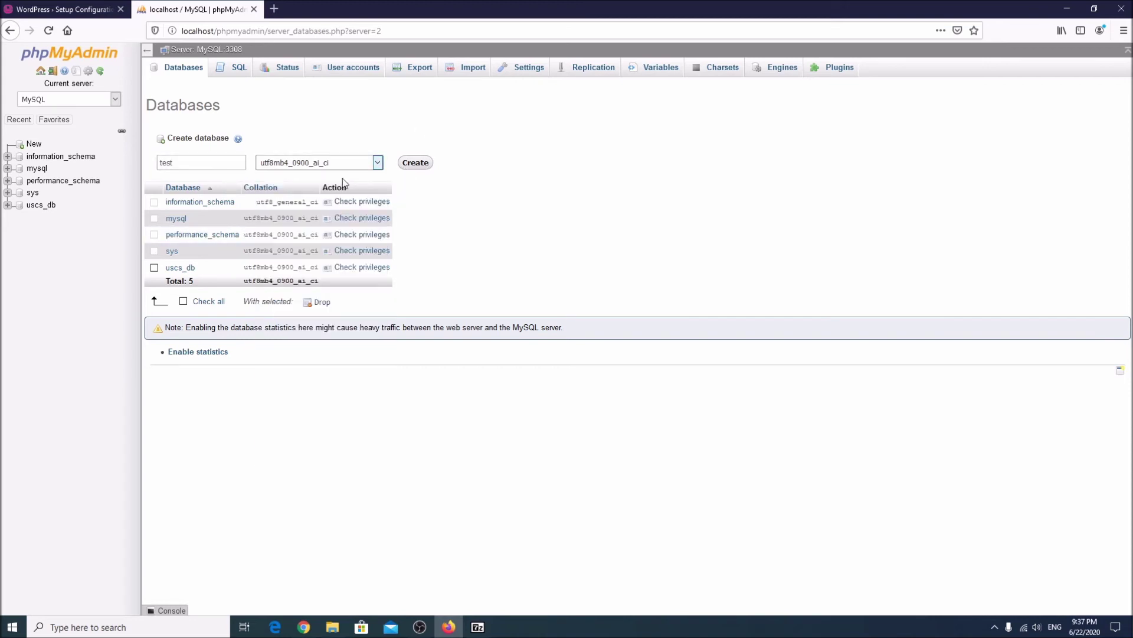
click(406, 167)
Submit the WordPress database form with database test, user root and an empty password.
click(81, 9)
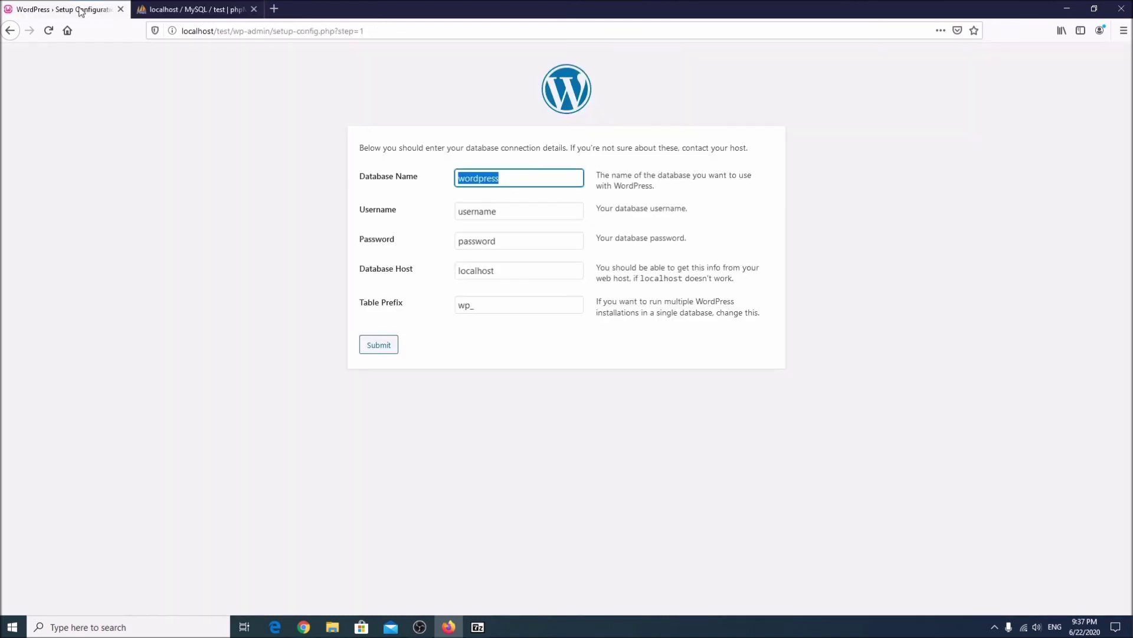
text(test)
click(529, 213)
key(ctrl+a)
text(root)
click(530, 236)
key(ctrl+a)
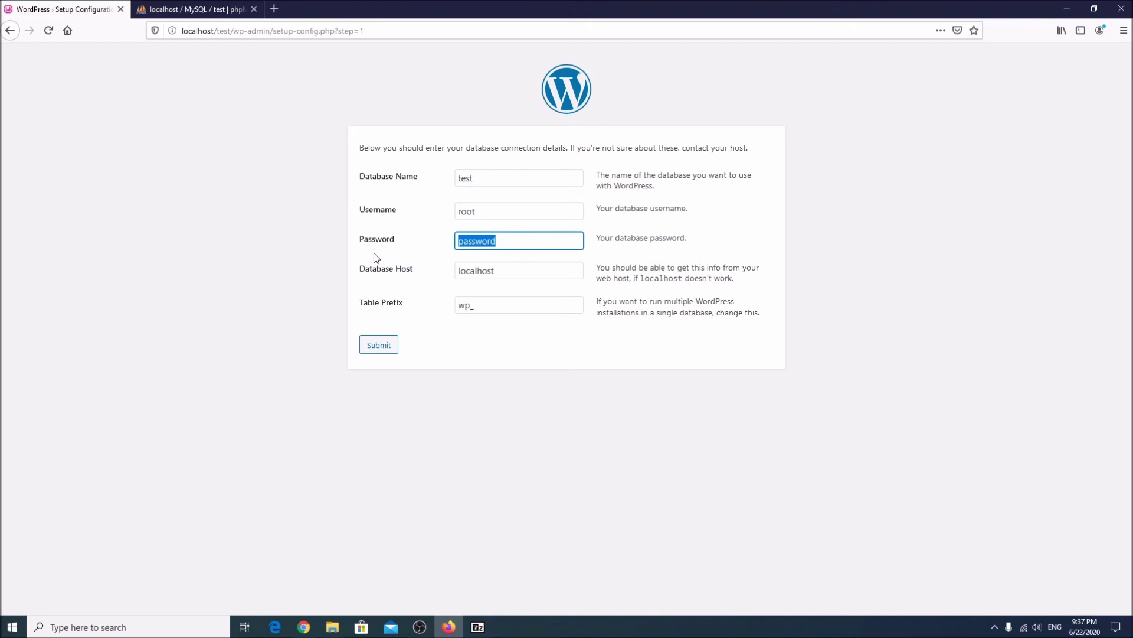
key(BackSpace)
click(529, 275)
click(388, 349)
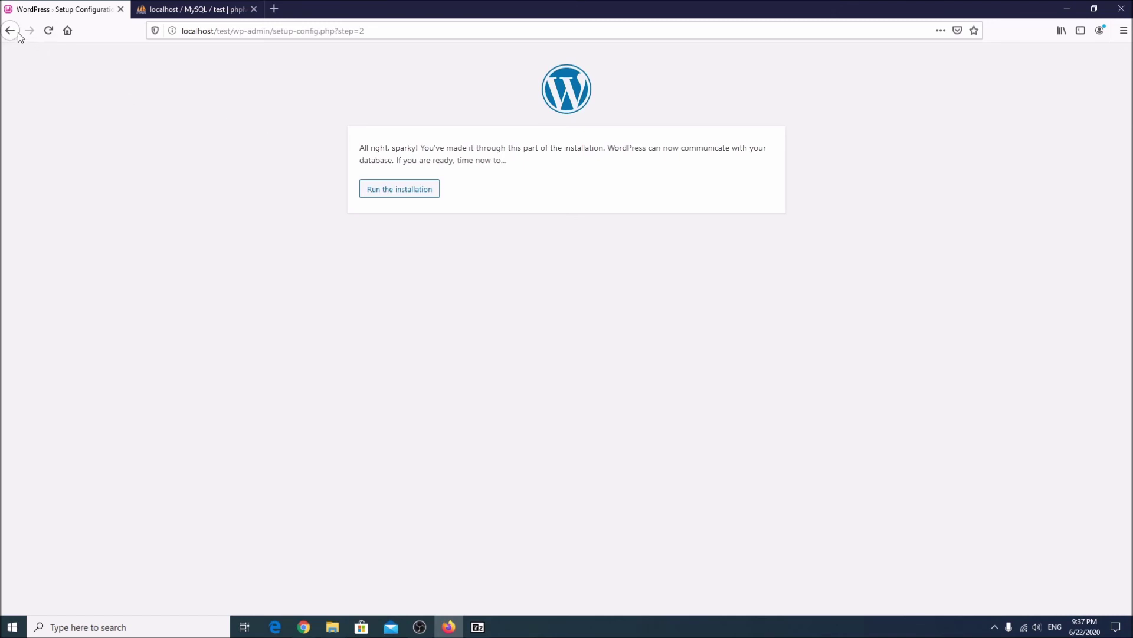
Attempt the installation, then go back to the WordPress database connection form.
click(393, 189)
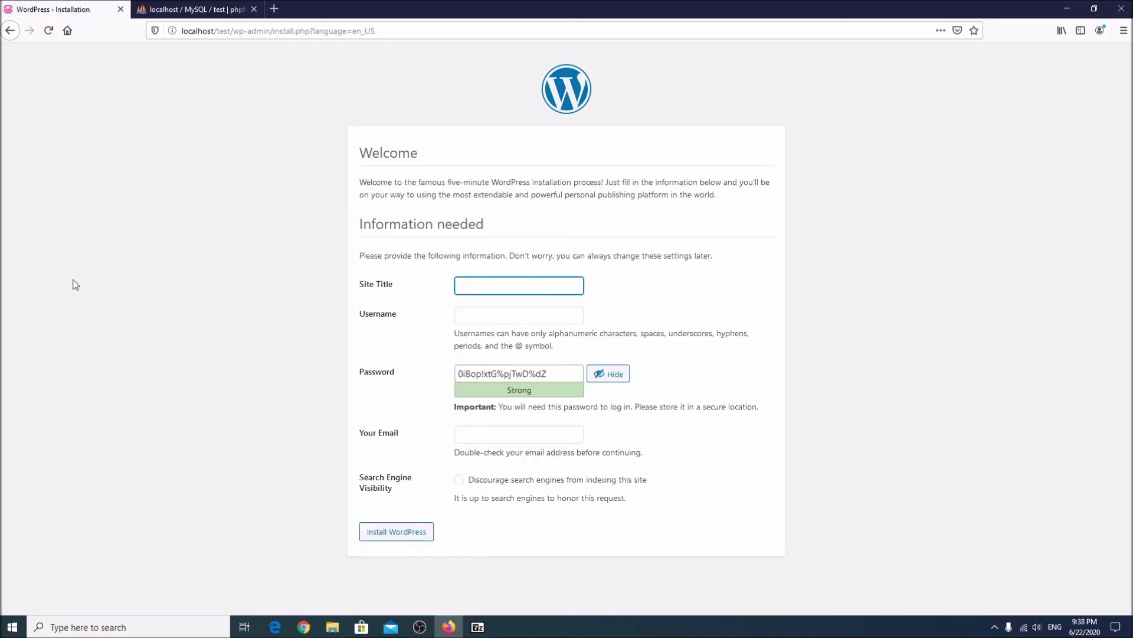
click(10, 34)
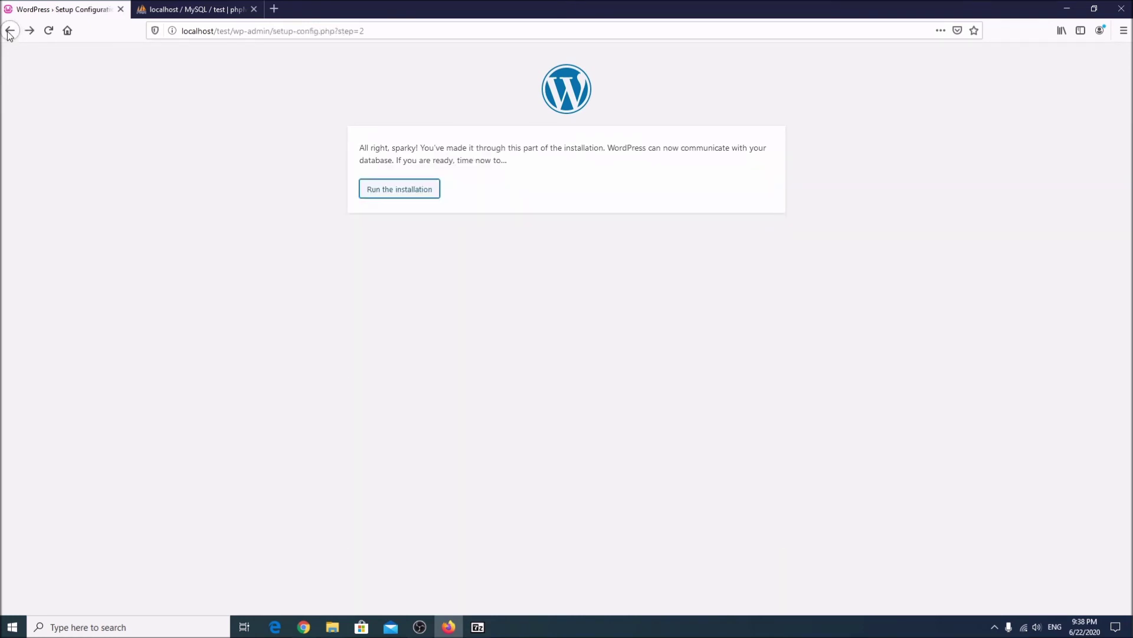
click(10, 33)
click(177, 10)
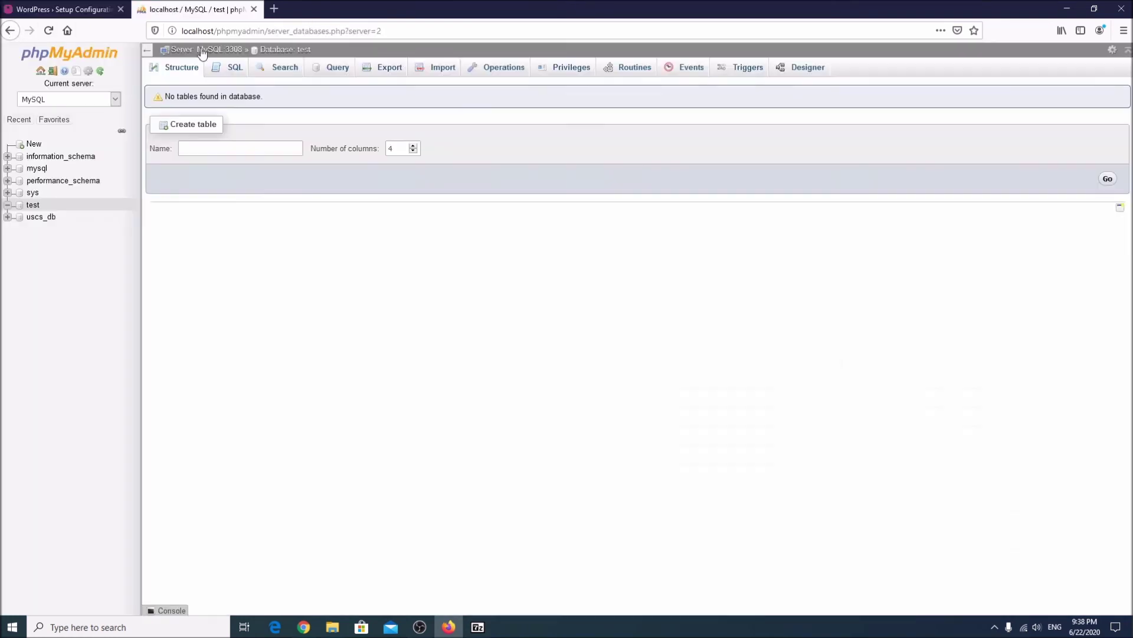
click(65, 10)
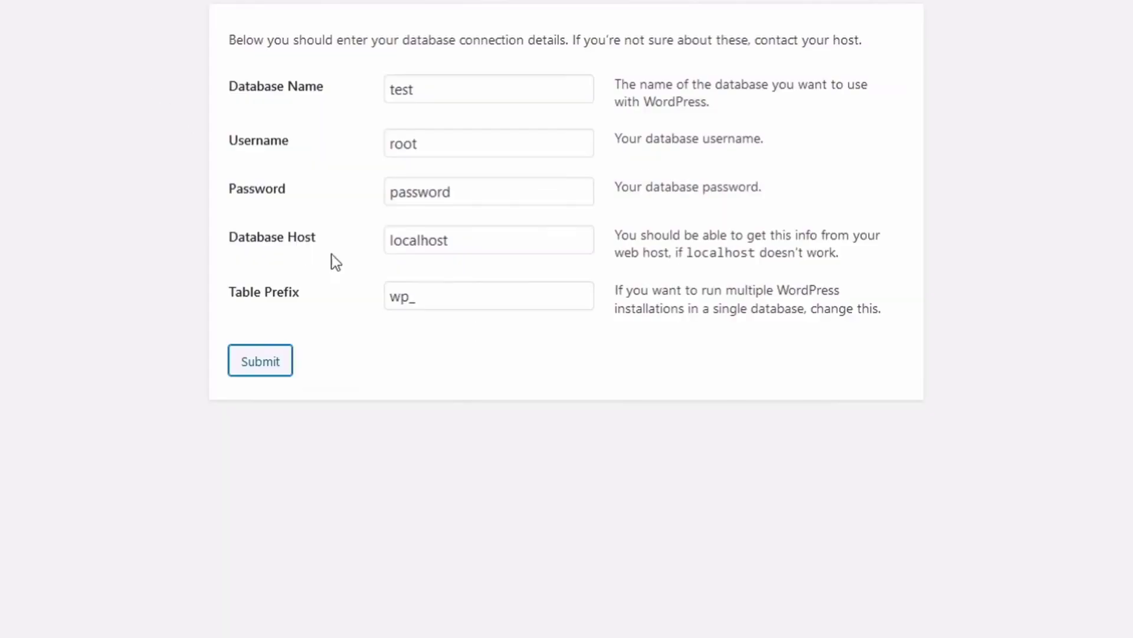
Change the database host to localhost:3308.
click(506, 270)
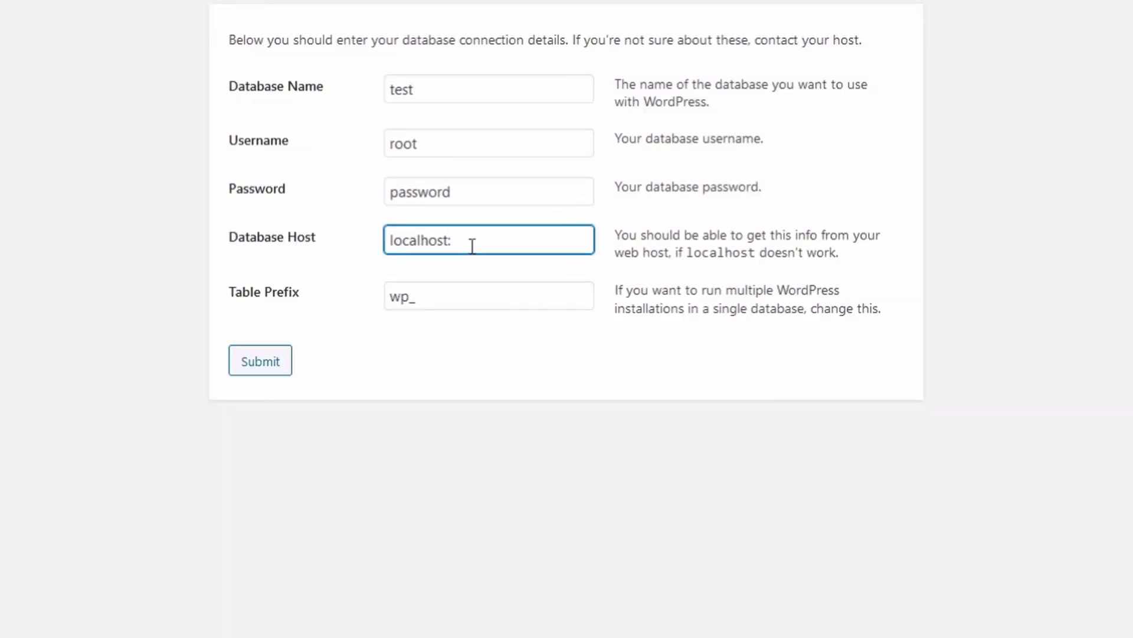
key(Home)
click(476, 244)
text(3308)
drag(486, 239, 397, 258)
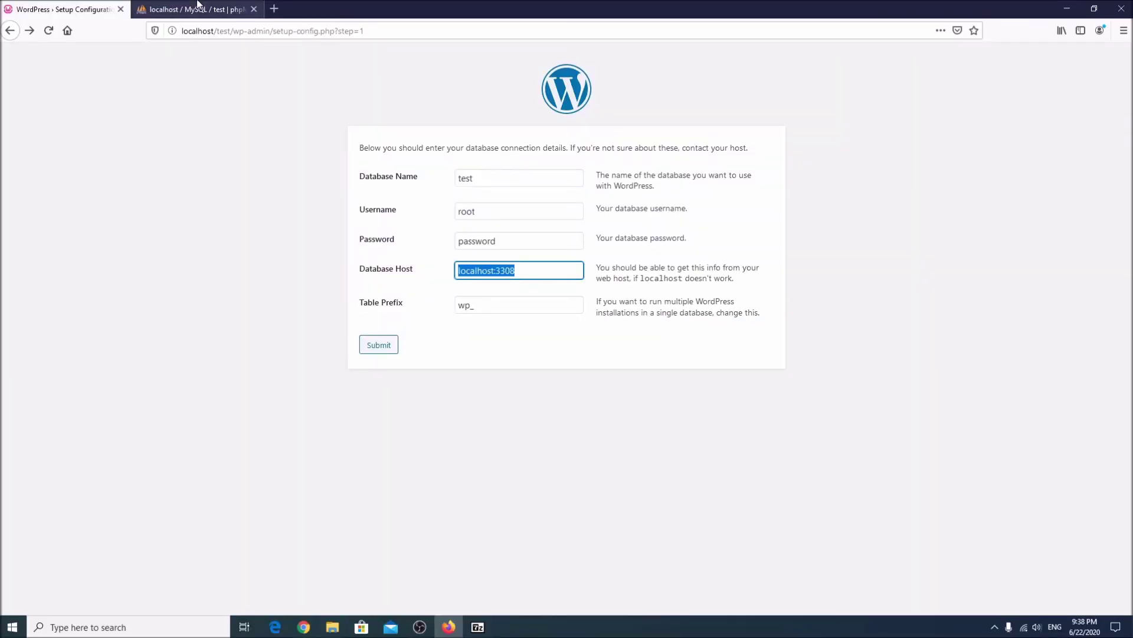
Inspect the uscs_db and test databases in phpMyAdmin.
click(198, 8)
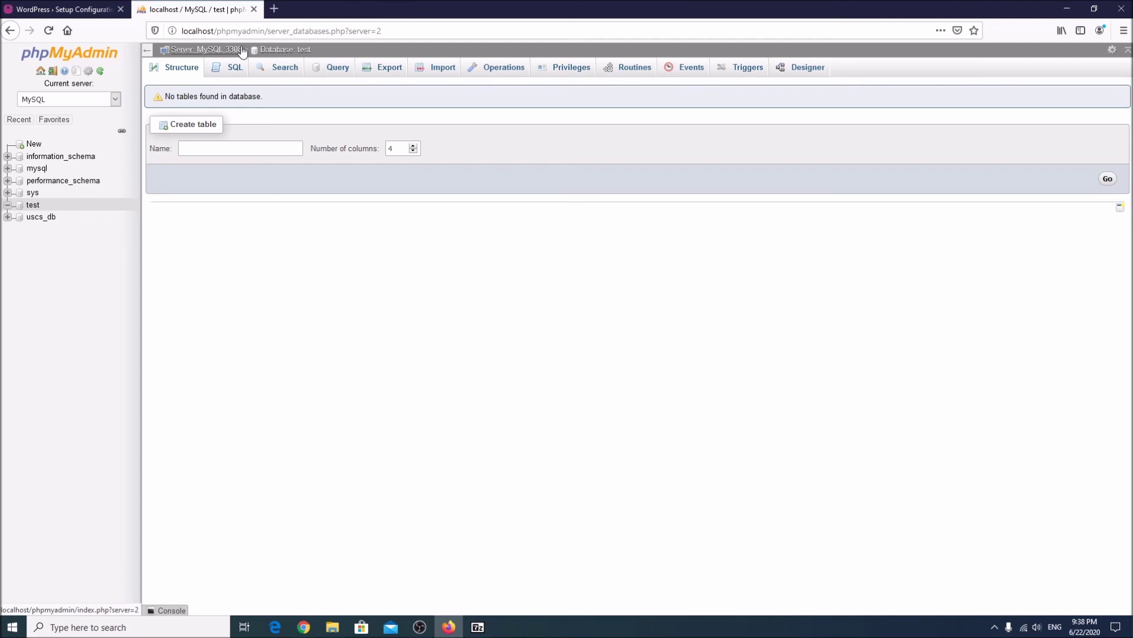
click(46, 218)
click(34, 206)
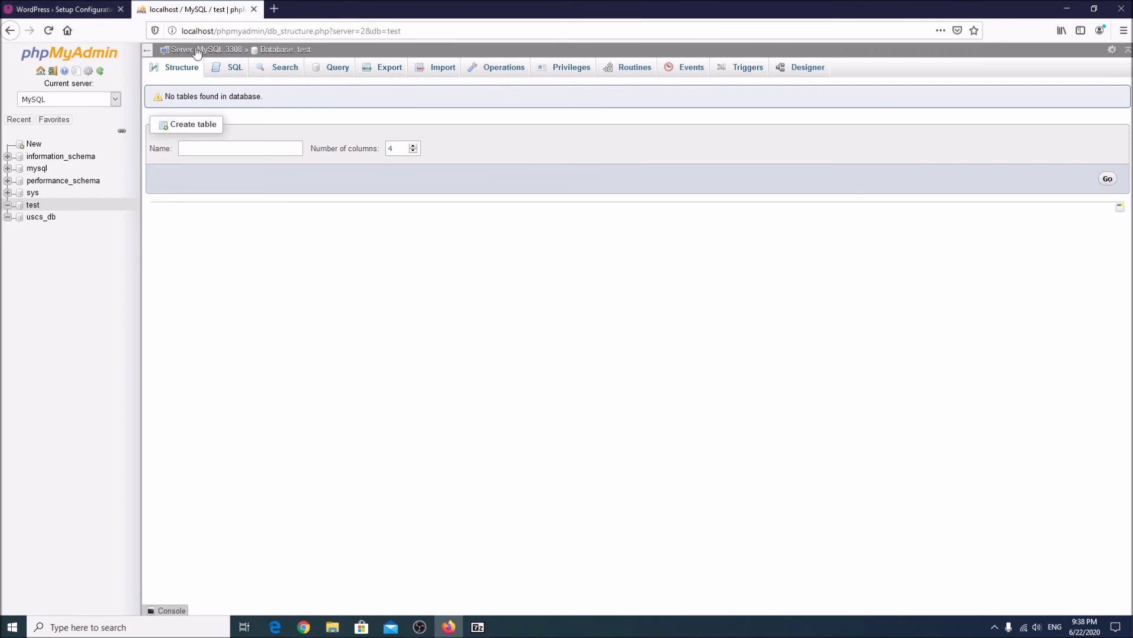
Clear the database password and resubmit the connection details.
click(102, 10)
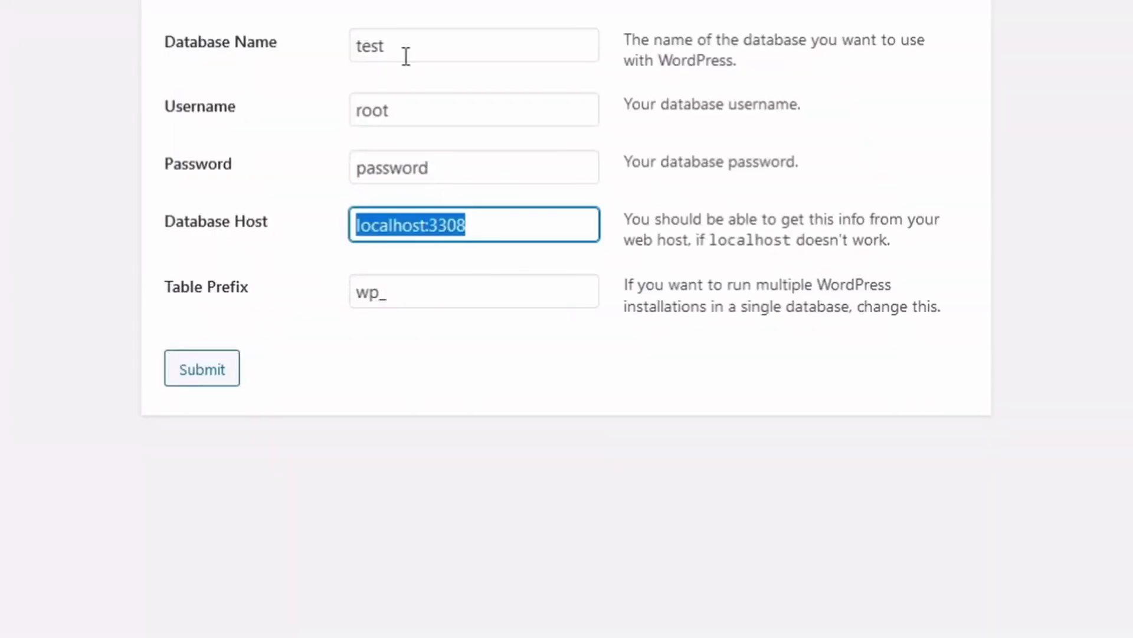
drag(445, 157, 24, 173)
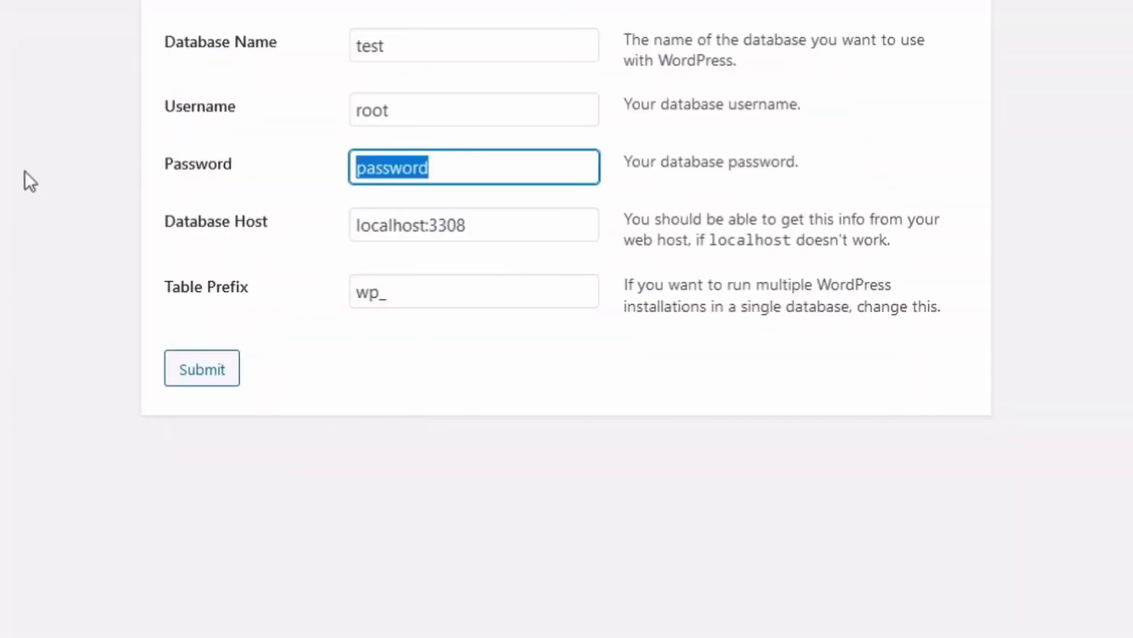
key(BackSpace)
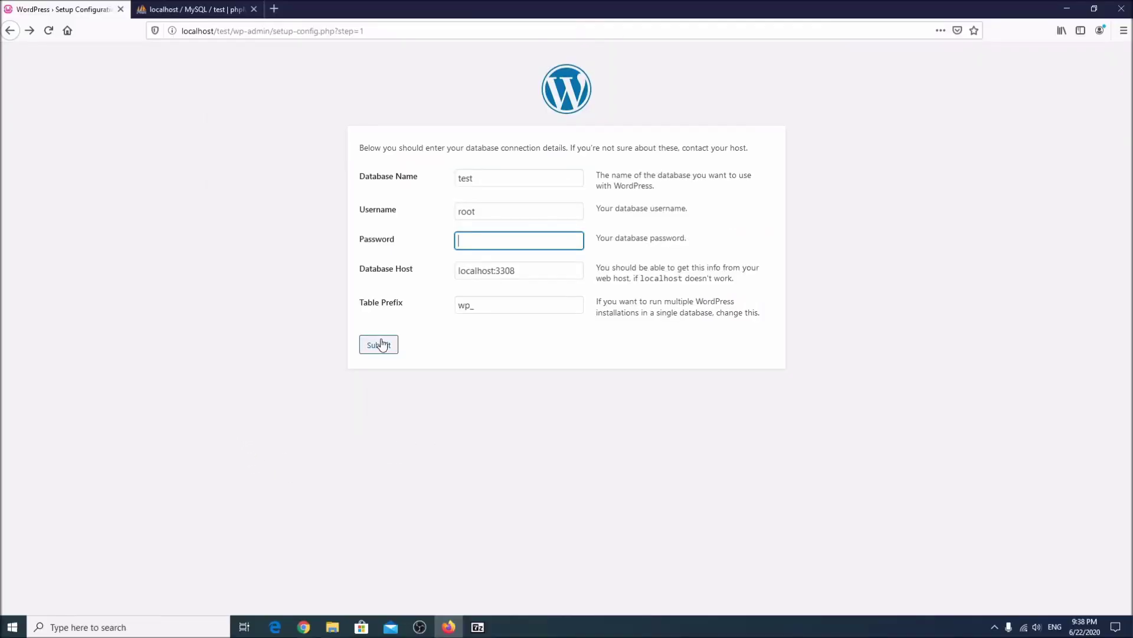
click(204, 369)
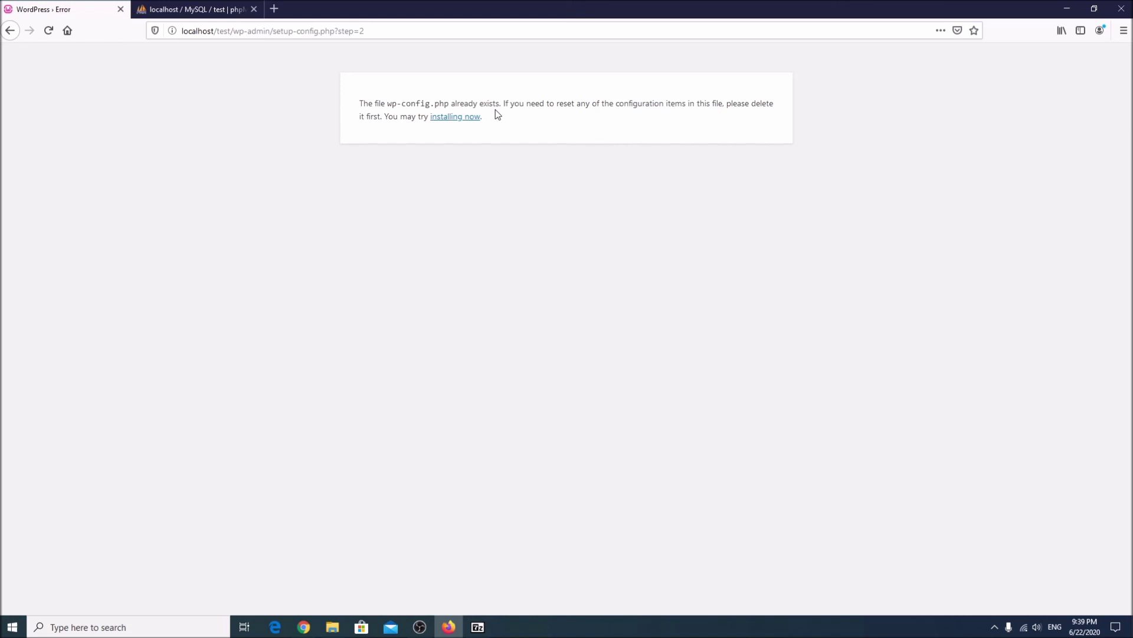
Proceed to installation, entering site title 'test' and admin username 'username'.
click(462, 119)
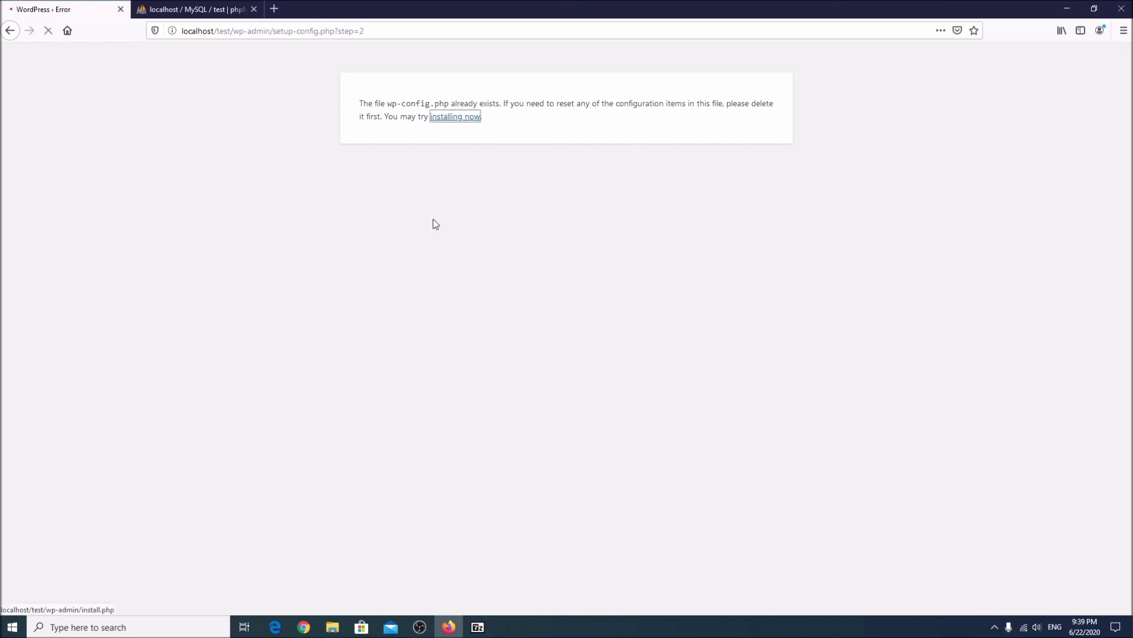
click(630, 422)
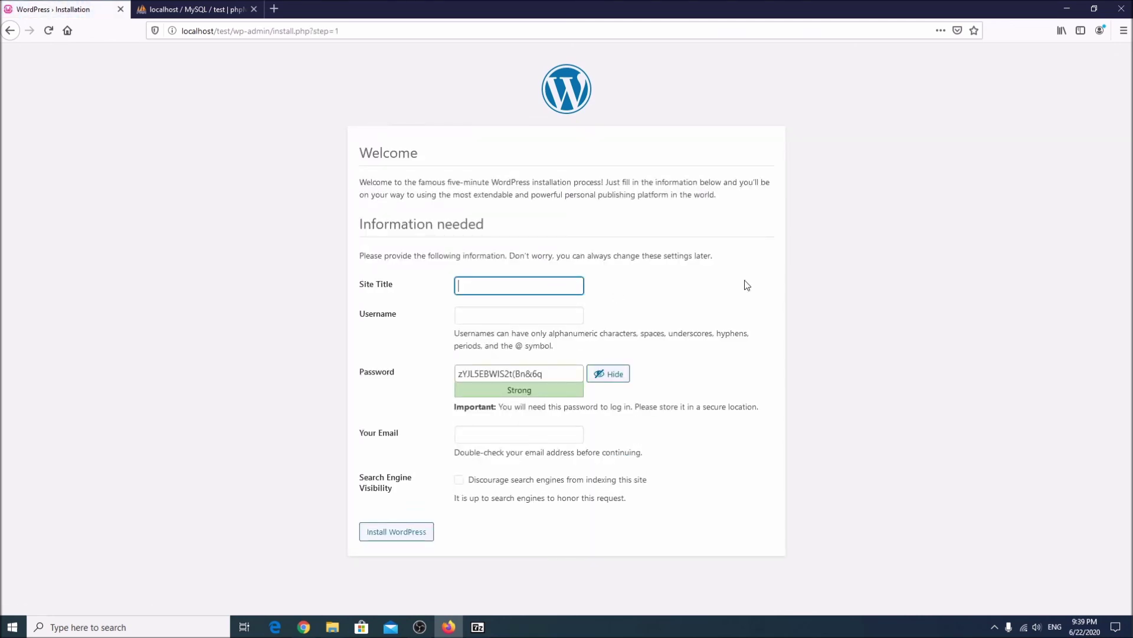
text(test)
key(Tab)
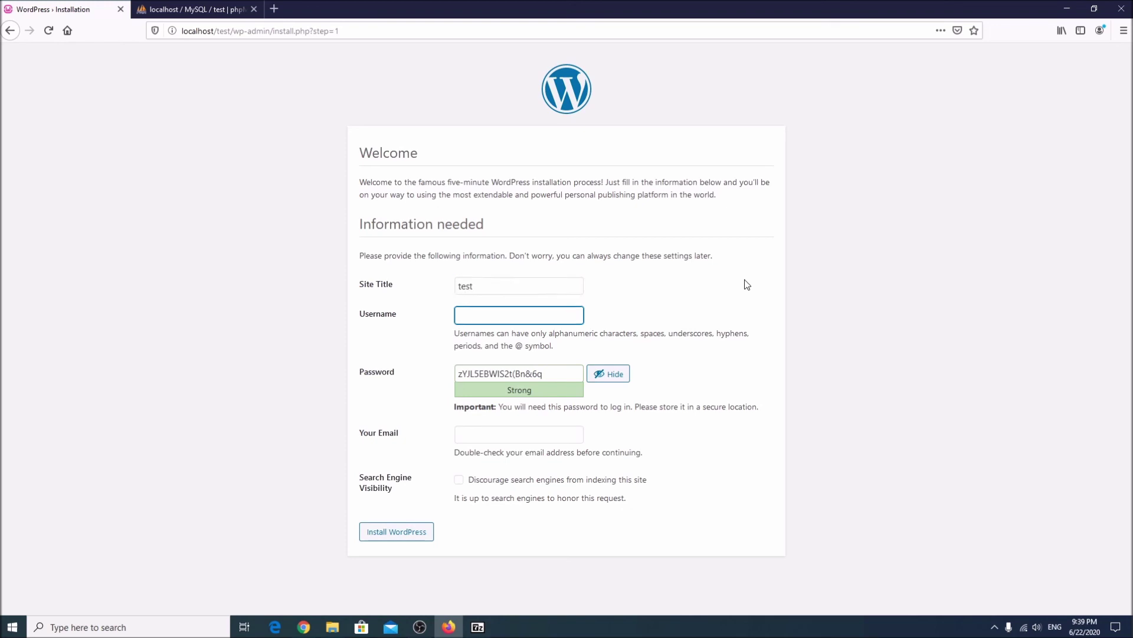
text(test)
key(BackSpace)
key(BackSpace)
key(BackSpace)
text(username)
Set a confirmed weak admin password and an email address, then install WordPress.
key(Tab)
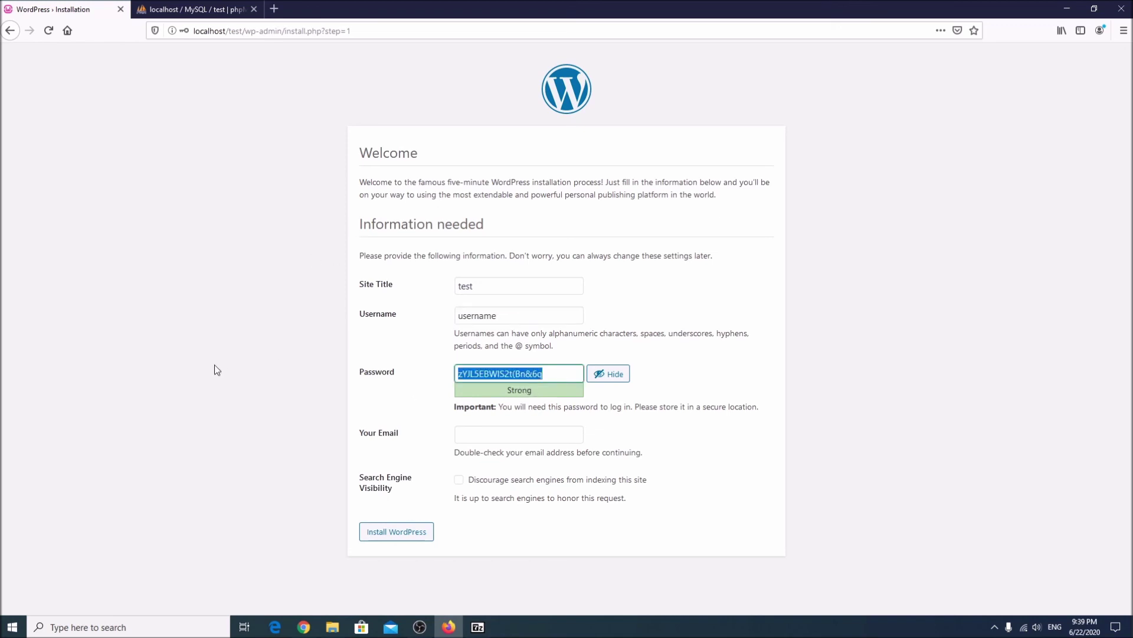
text(123456789)
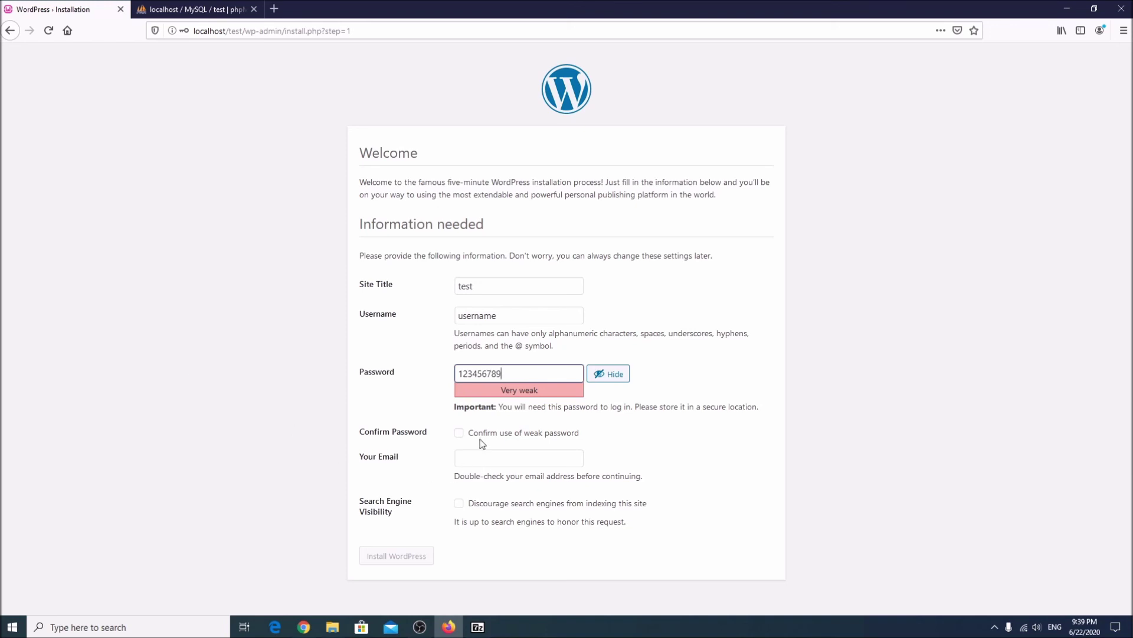
click(460, 434)
click(547, 462)
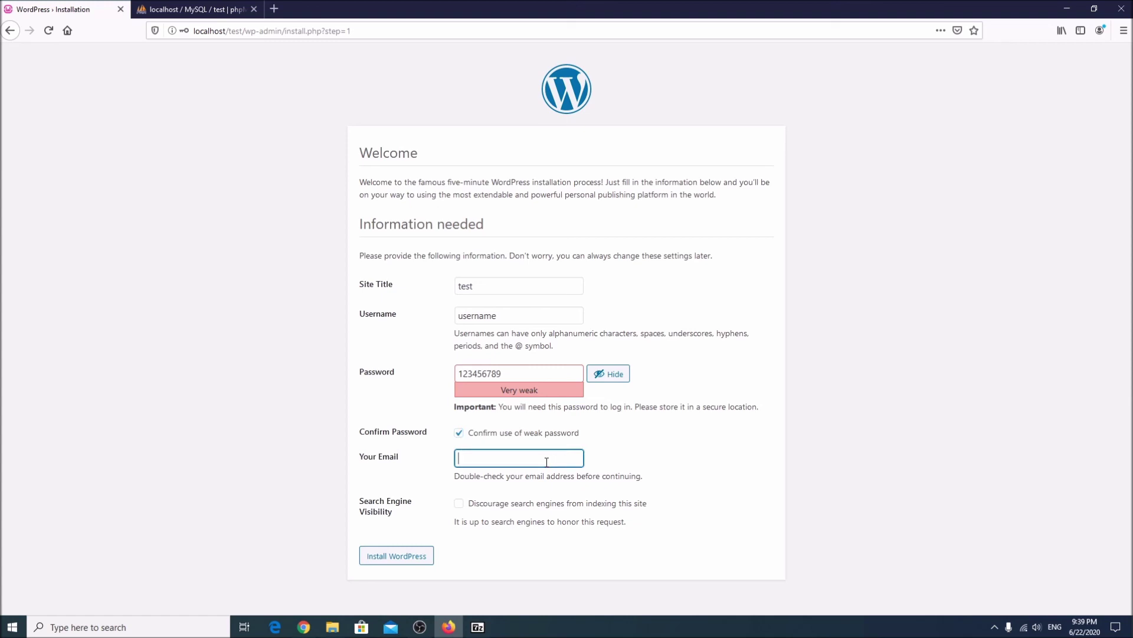
text(test@)
text(s)
text(est.co)
text(m)
key(Tab)
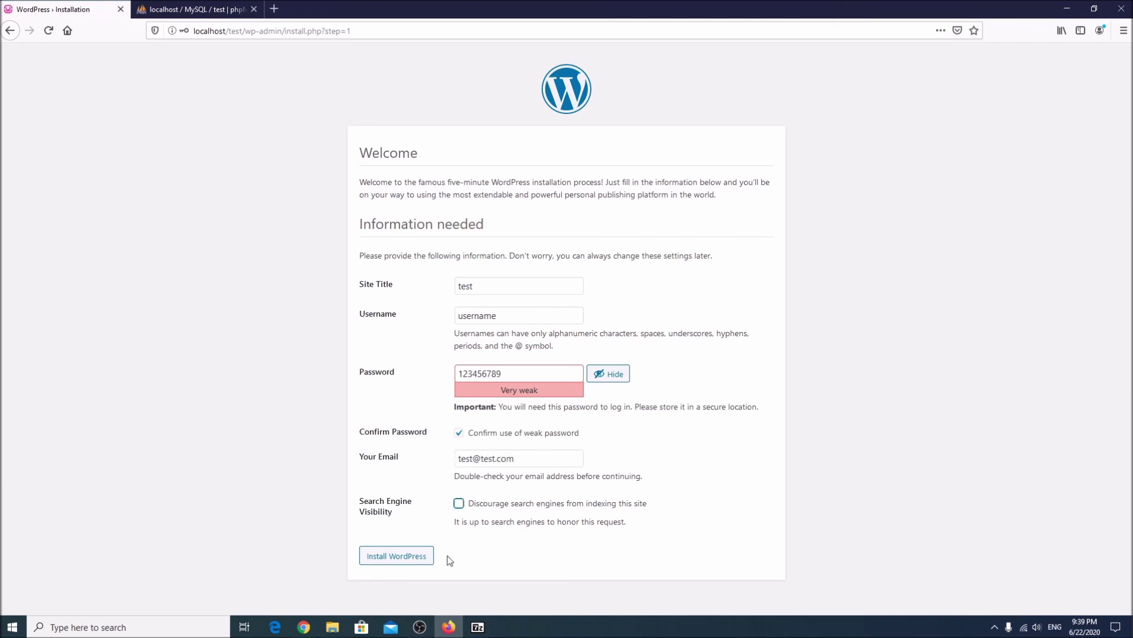
click(392, 557)
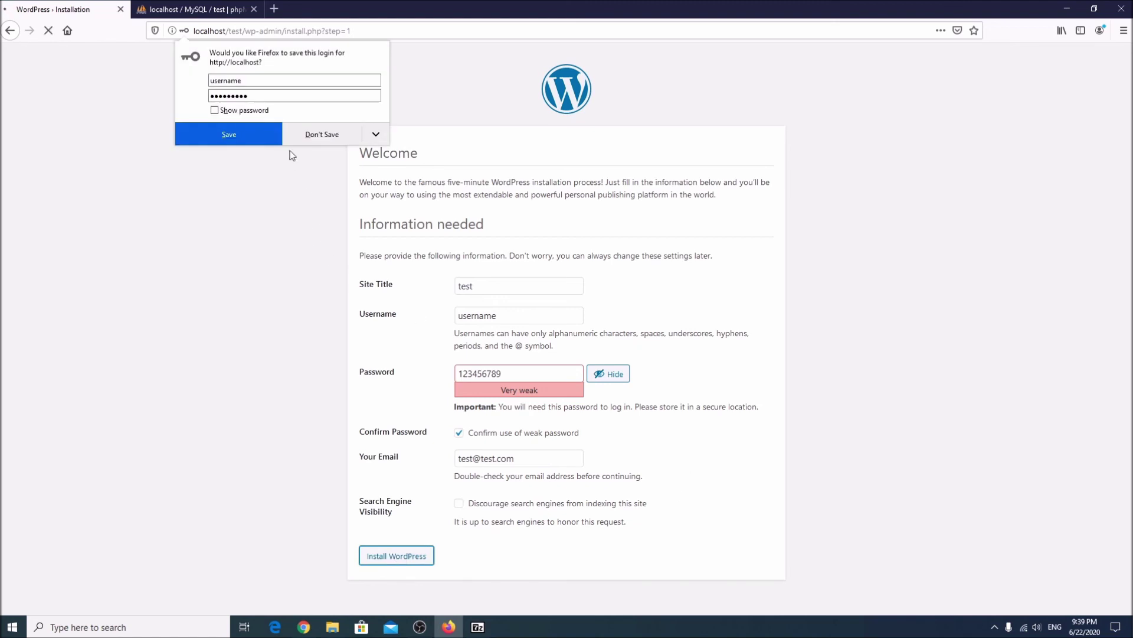
click(317, 136)
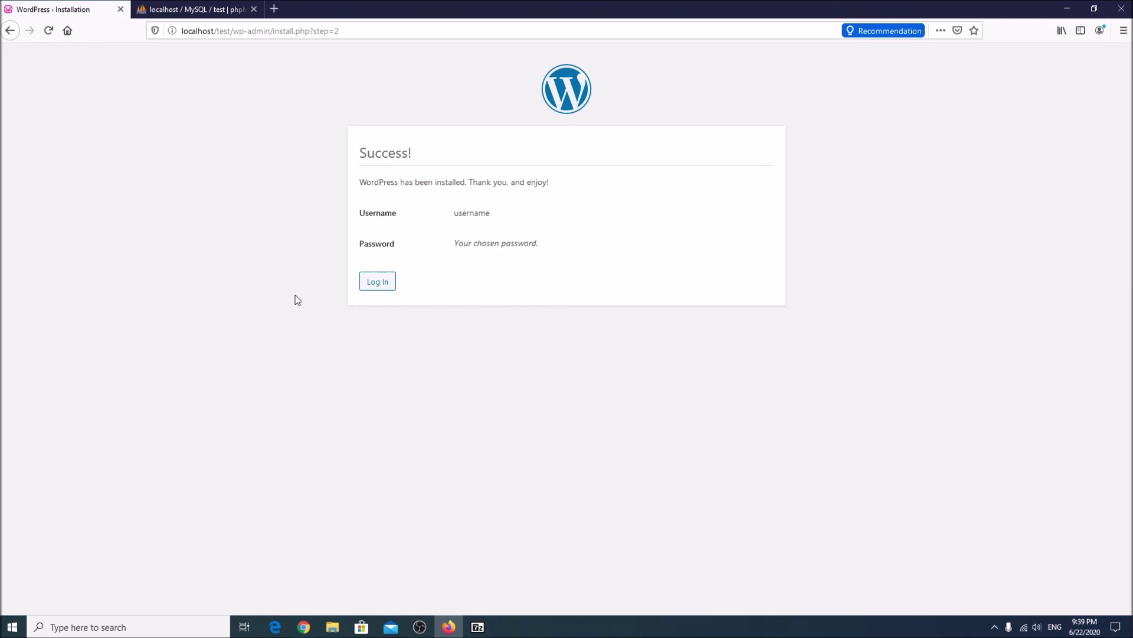
Go to the login page, reveal the filled-in password and log in as admin.
click(378, 283)
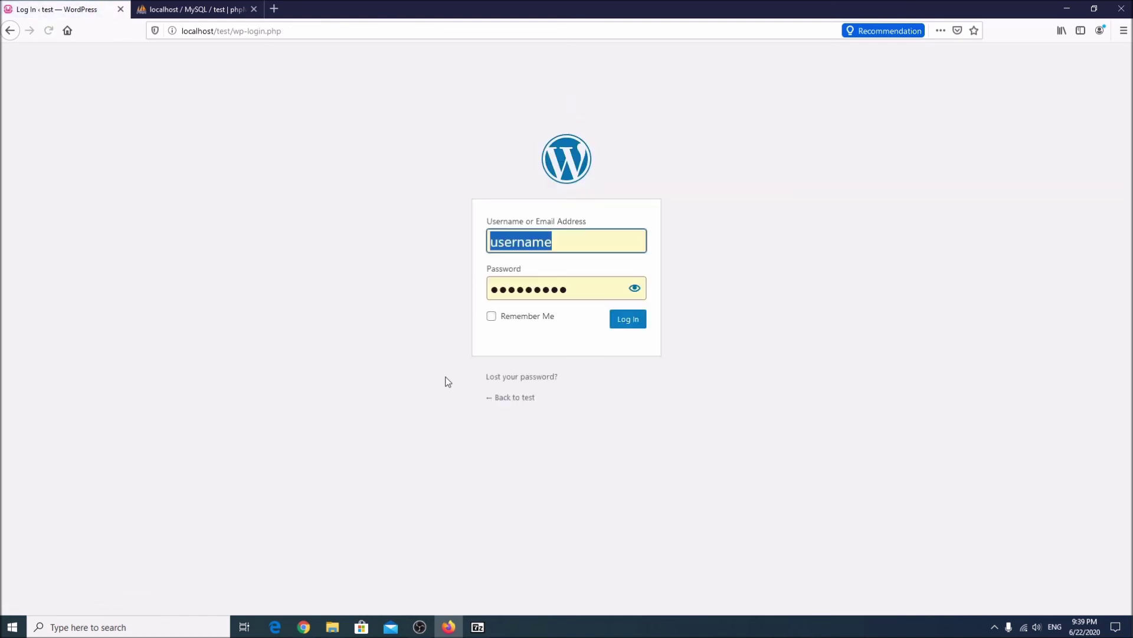
click(635, 289)
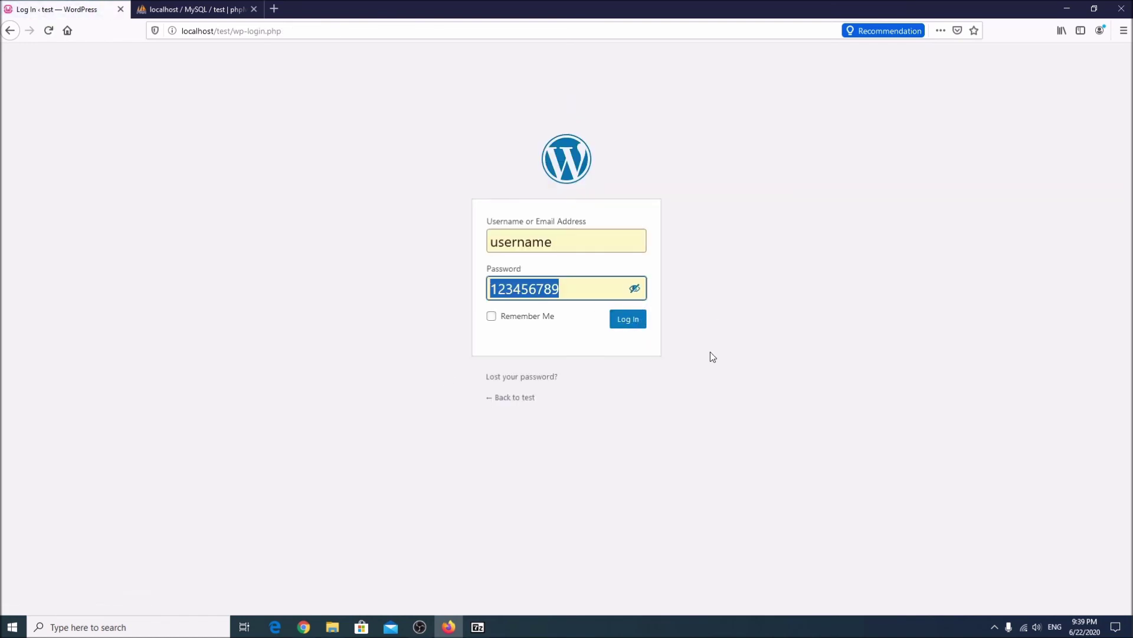
click(628, 320)
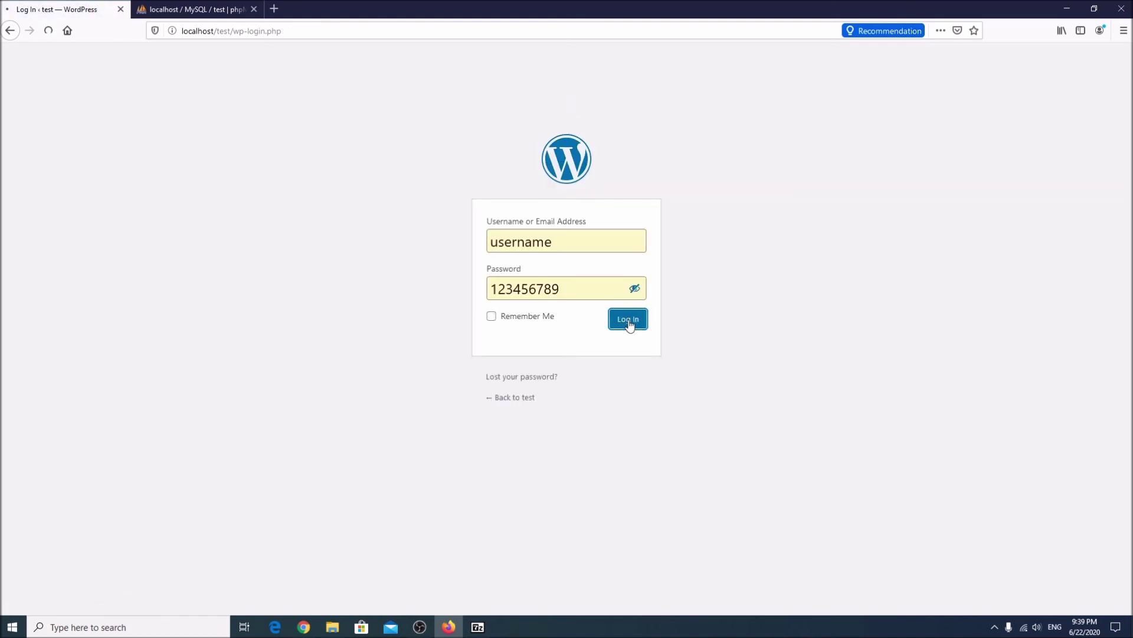